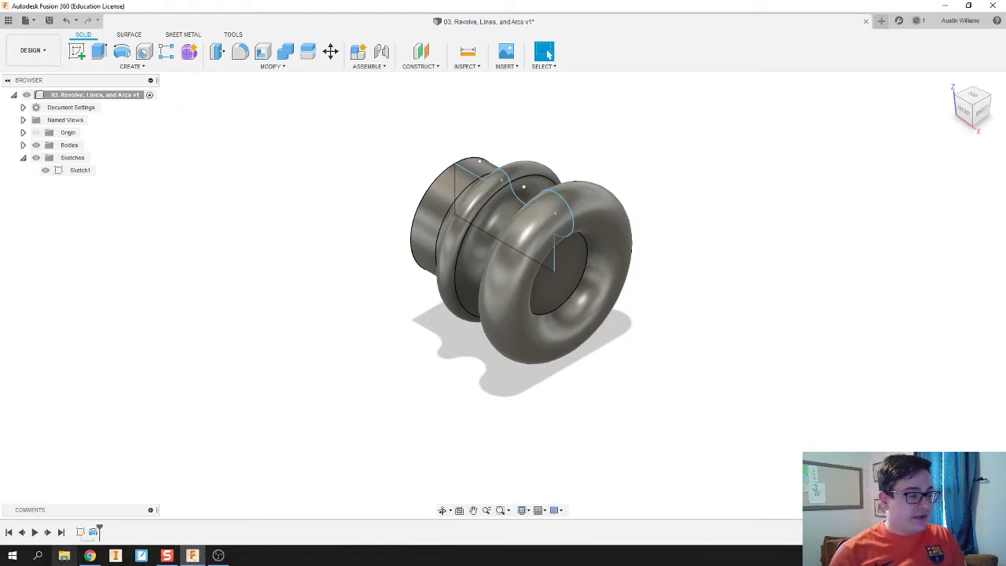
# - Switch from Fusion 360 to the browser's Google search results for 'a360'
pyautogui.click(89, 555)
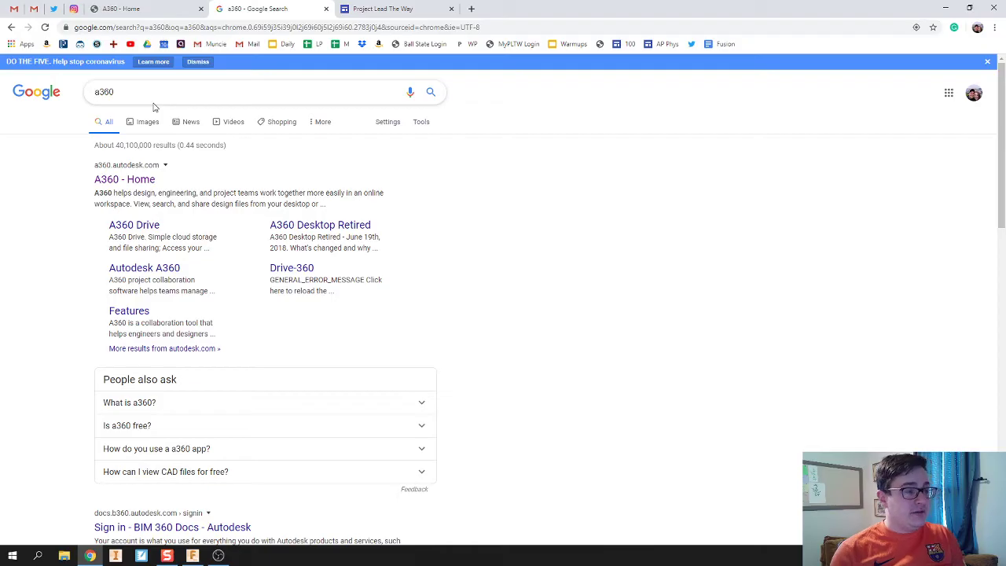
# - Open A360 Home from the results and sign in with the account e-mail and password
pyautogui.click(124, 180)
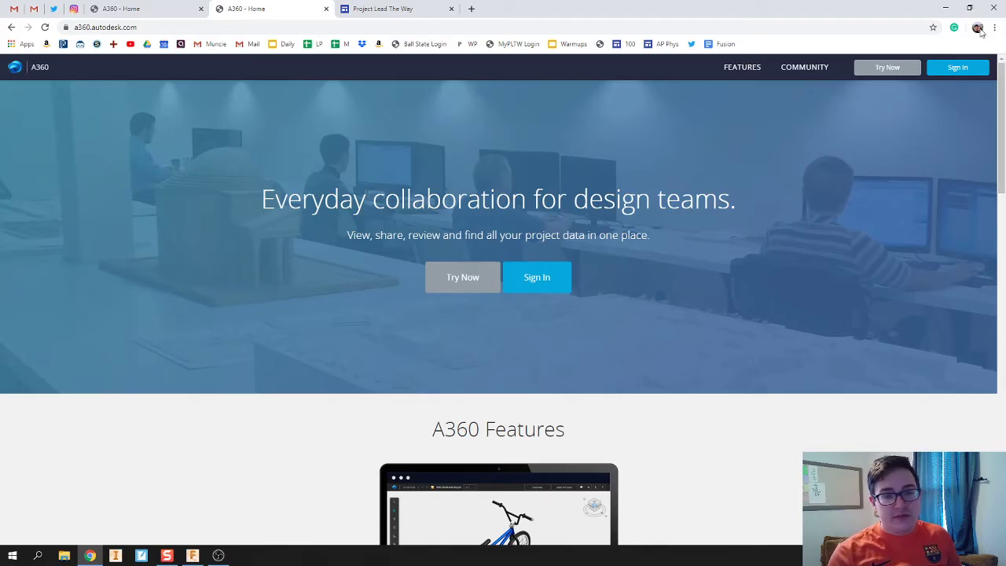
pyautogui.click(958, 71)
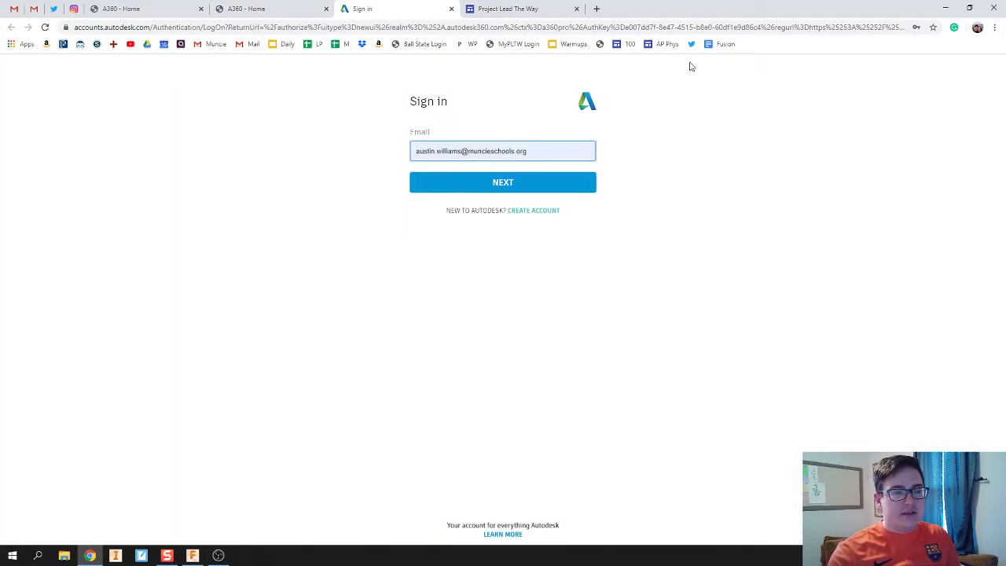
pyautogui.click(470, 189)
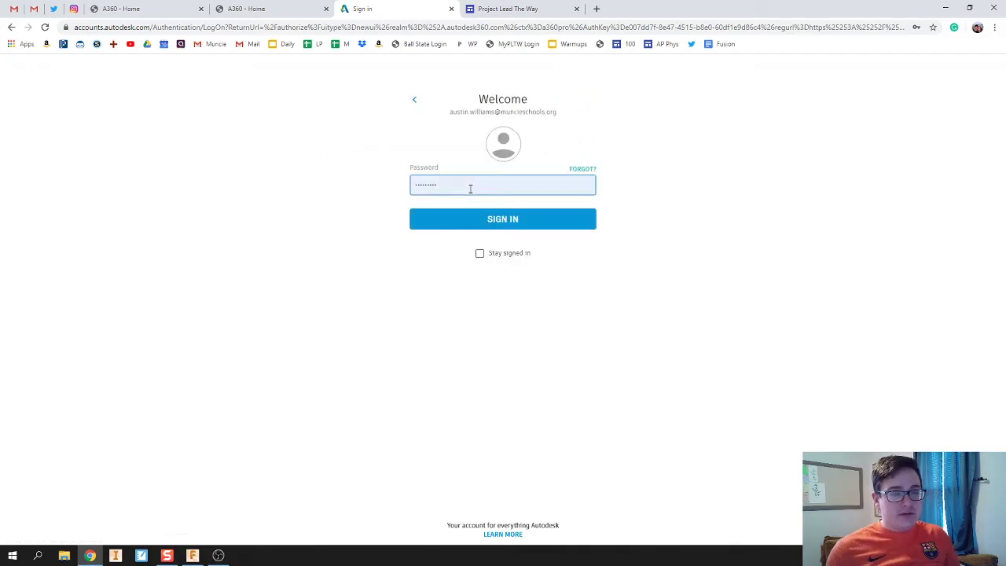
pyautogui.click(515, 219)
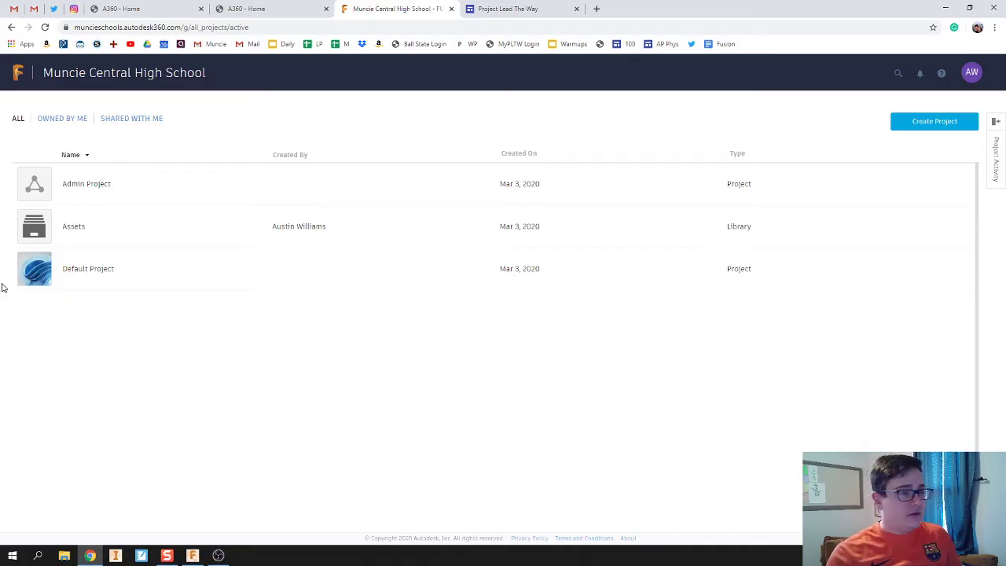
# - Open Admin Project, view the 03 design, return, and create a new Fusion Design
pyautogui.click(79, 184)
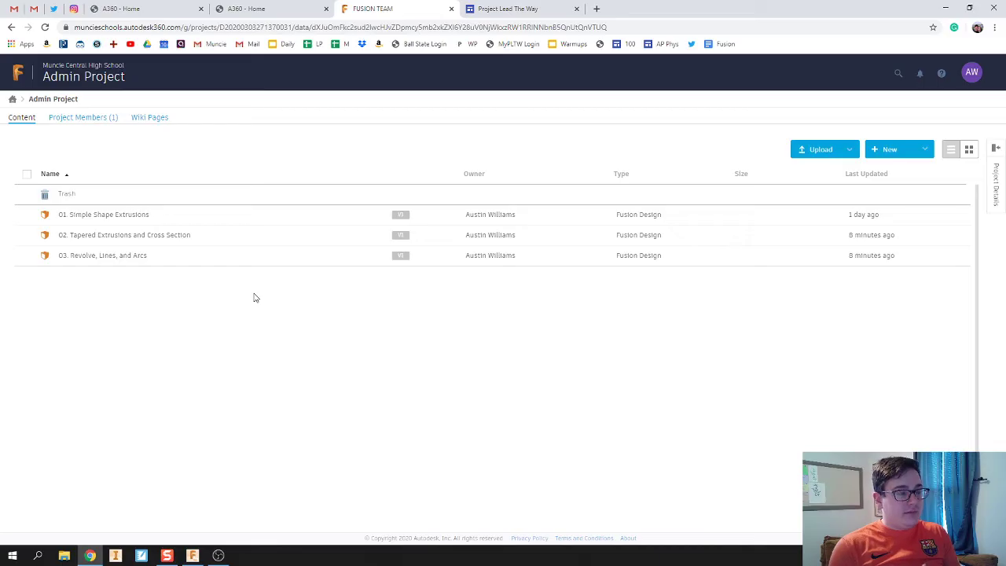
pyautogui.click(138, 255)
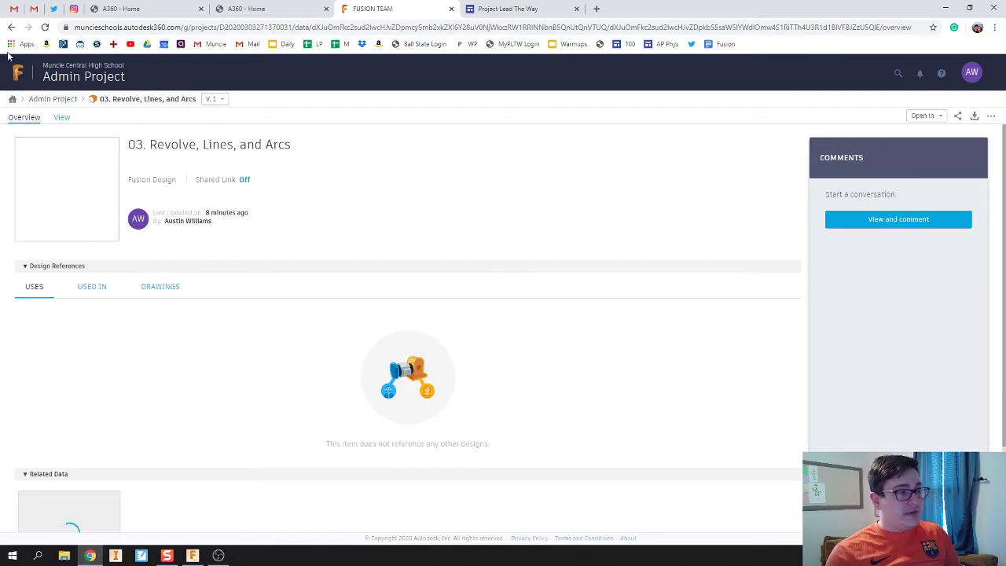
pyautogui.click(11, 27)
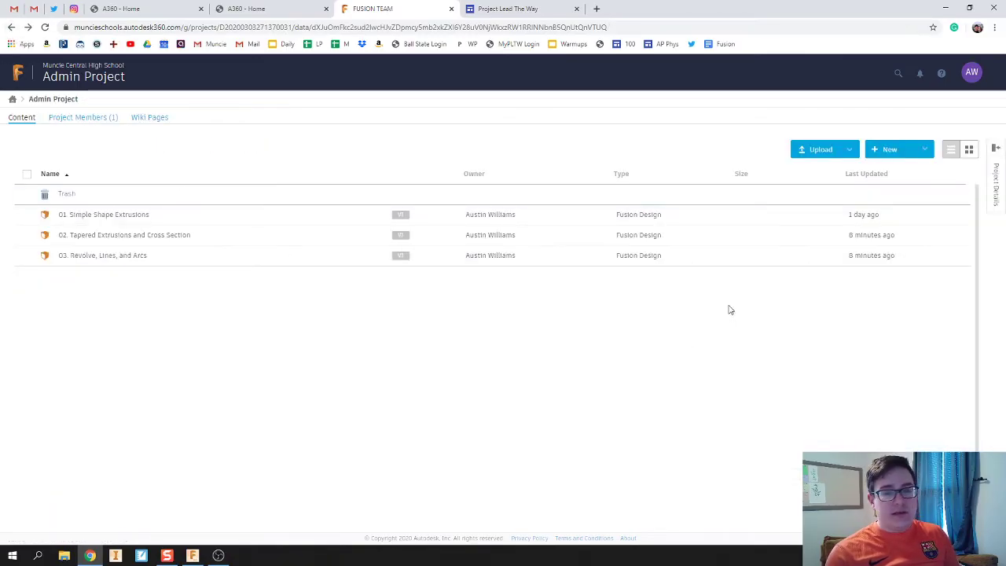
pyautogui.click(910, 155)
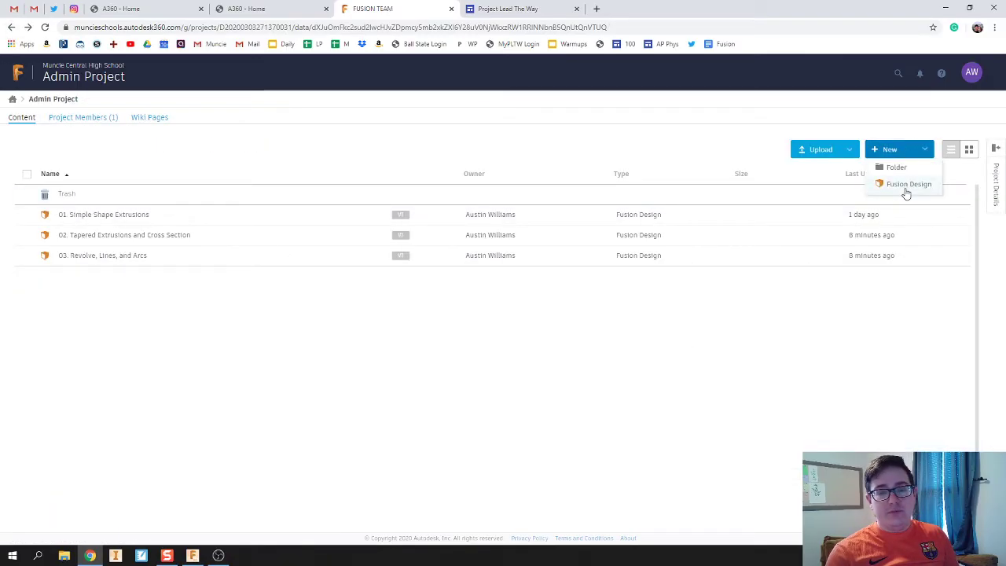
pyautogui.click(905, 187)
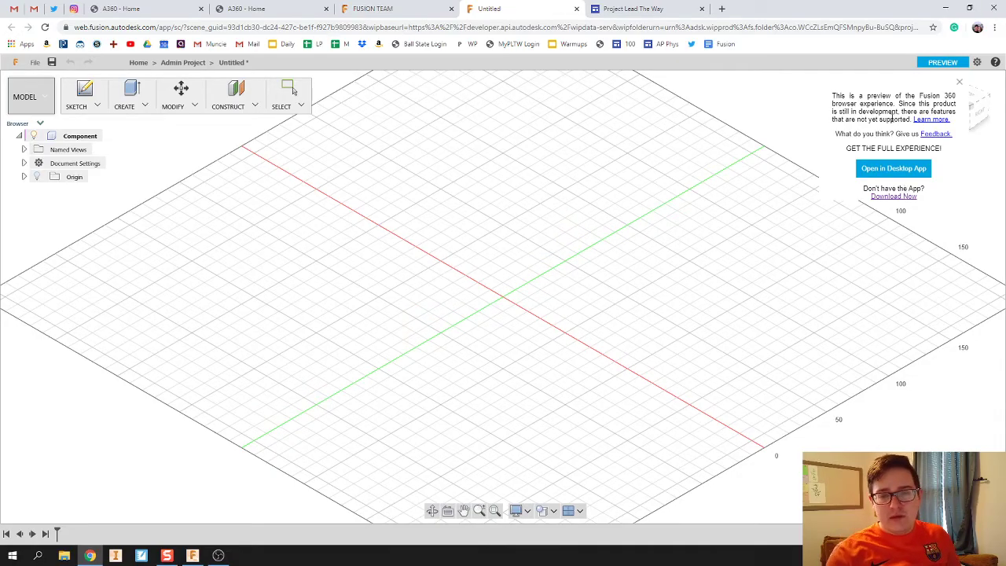
# - Dismiss the preview notice and start a sketch on an origin plane, centring the origin
pyautogui.click(959, 82)
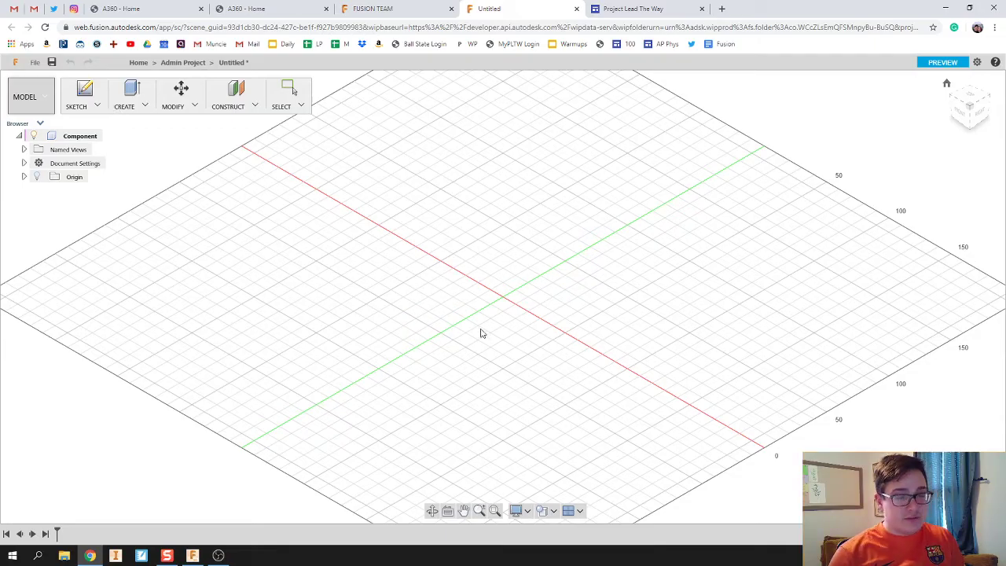
pyautogui.click(88, 105)
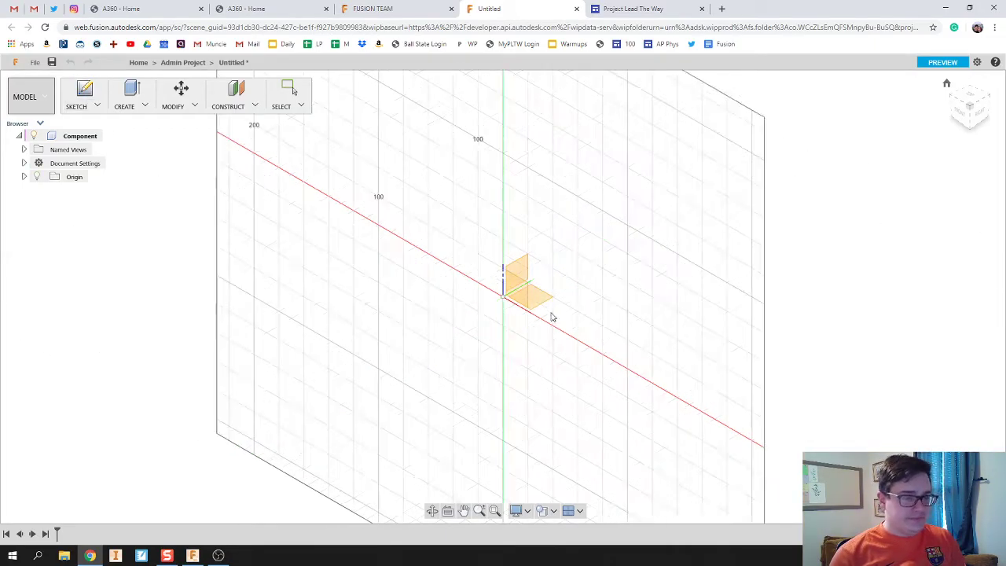
pyautogui.click(537, 301)
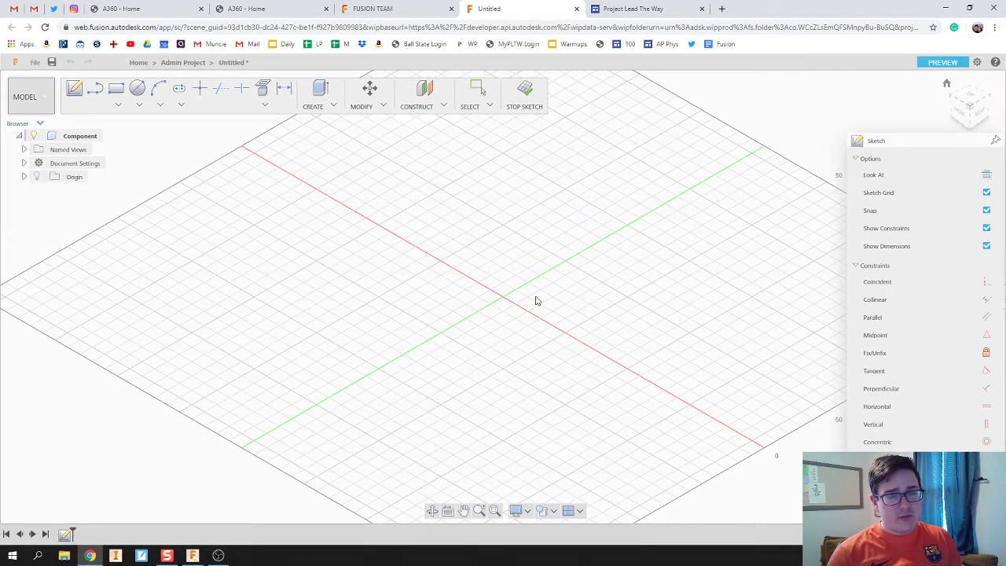
pyautogui.moveTo(540, 334)
pyautogui.mouseDown(button='middle')
pyautogui.moveTo(478, 335)
pyautogui.moveTo(454, 369)
pyautogui.mouseUp(button='middle')
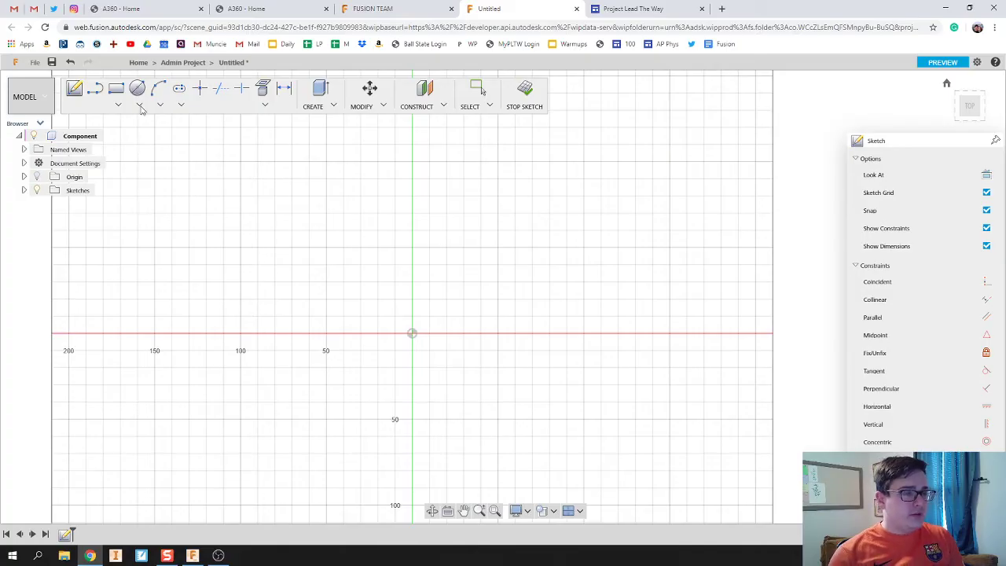
# - Start a line at the sketch origin, comparing against the finished desktop spool model
pyautogui.click(97, 93)
pyautogui.click(96, 93)
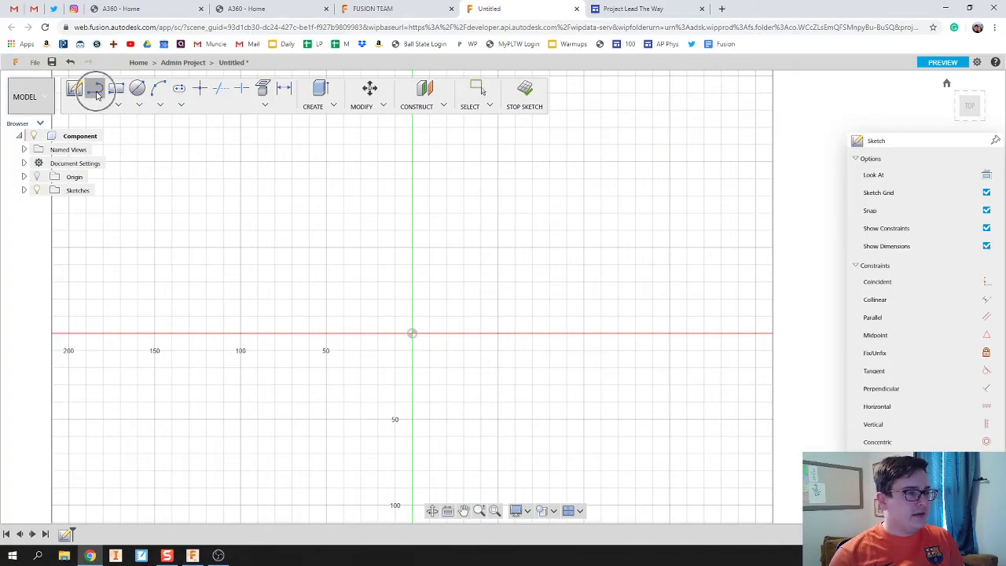
pyautogui.click(411, 334)
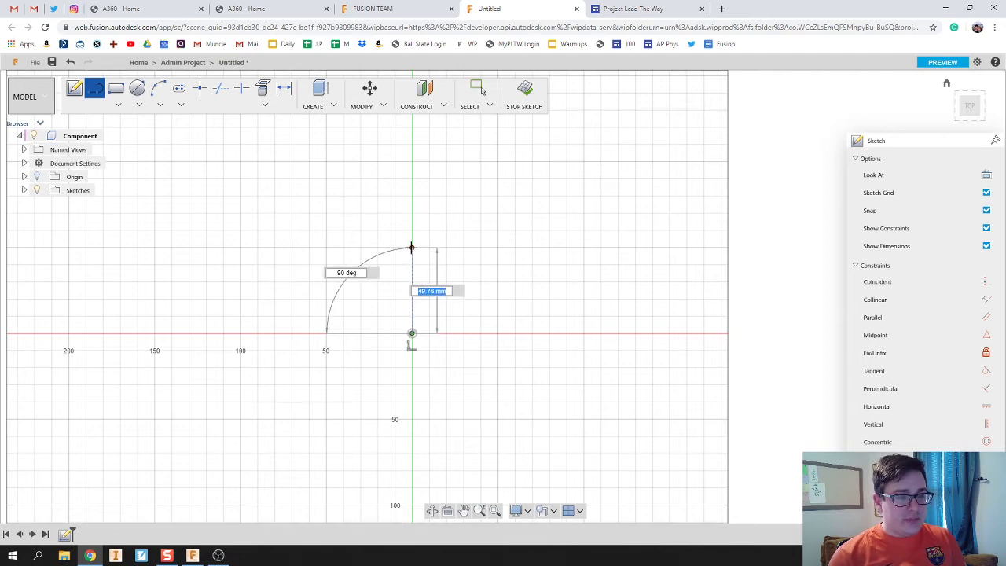
pyautogui.hotkey('alt', 'Tab')
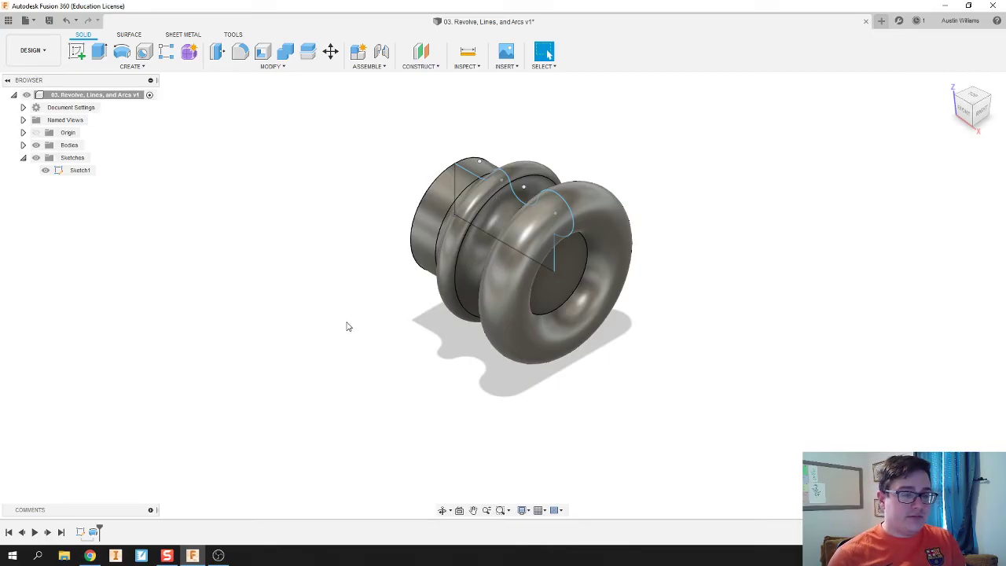
pyautogui.hotkey('alt', 'Tab')
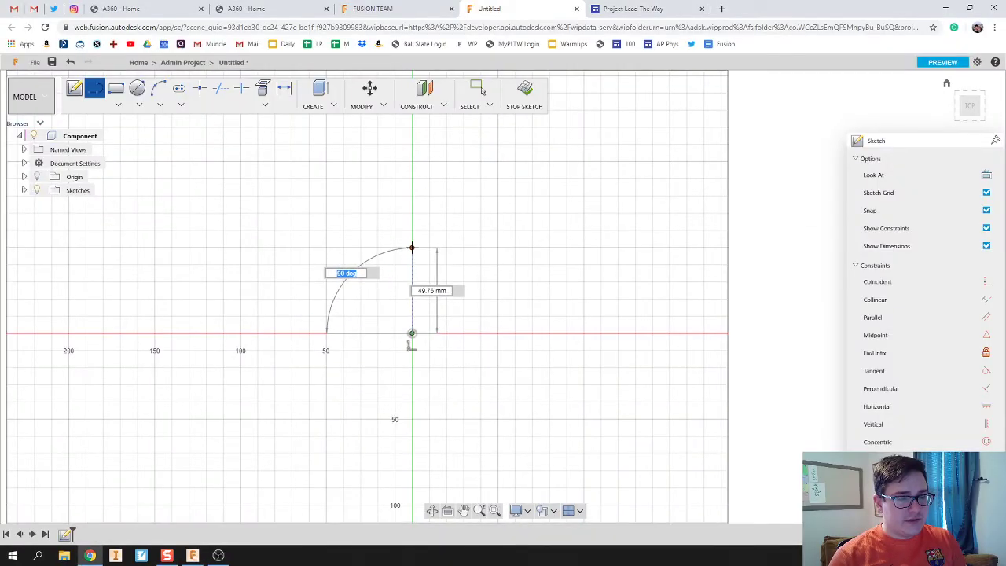
# - Draw a vertical line up from the origin and a horizontal line to the right
pyautogui.click(410, 249)
pyautogui.click(497, 249)
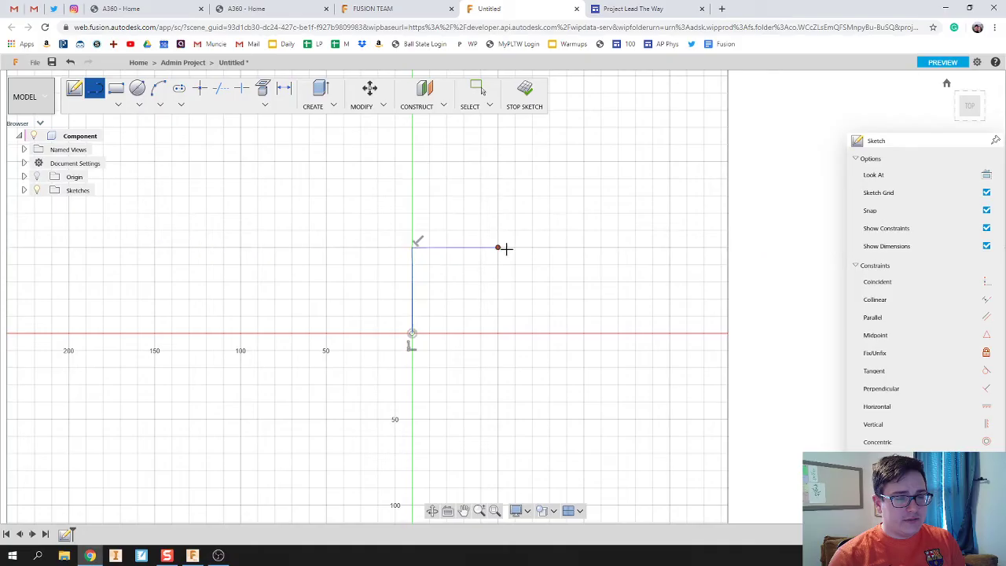
pyautogui.press('Escape')
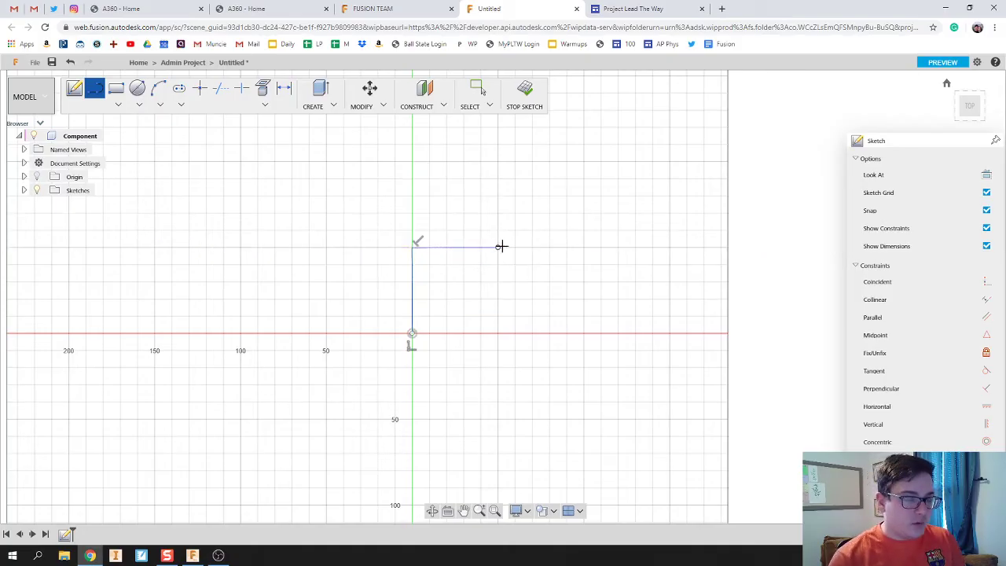
# - Add two tangent arcs forming a round bump, then continue with a horizontal line
pyautogui.click(497, 247)
pyautogui.press('Escape')
pyautogui.moveTo(497, 248)
pyautogui.mouseDown()
pyautogui.moveTo(500, 229)
pyautogui.moveTo(557, 206)
pyautogui.moveTo(555, 193)
pyautogui.moveTo(577, 164)
pyautogui.moveTo(564, 223)
pyautogui.moveTo(478, 225)
pyautogui.moveTo(510, 181)
pyautogui.moveTo(597, 204)
pyautogui.moveTo(565, 304)
pyautogui.moveTo(581, 215)
pyautogui.moveTo(542, 196)
pyautogui.moveTo(562, 180)
pyautogui.moveTo(575, 185)
pyautogui.moveTo(579, 218)
pyautogui.moveTo(539, 216)
pyautogui.moveTo(551, 214)
pyautogui.mouseUp()
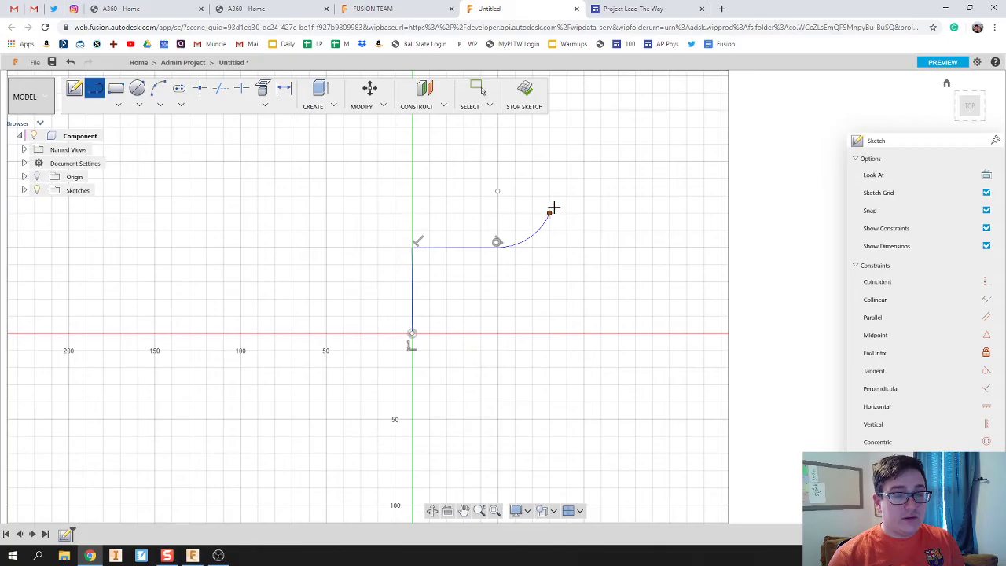
pyautogui.moveTo(553, 209); pyautogui.dragTo(609, 210)
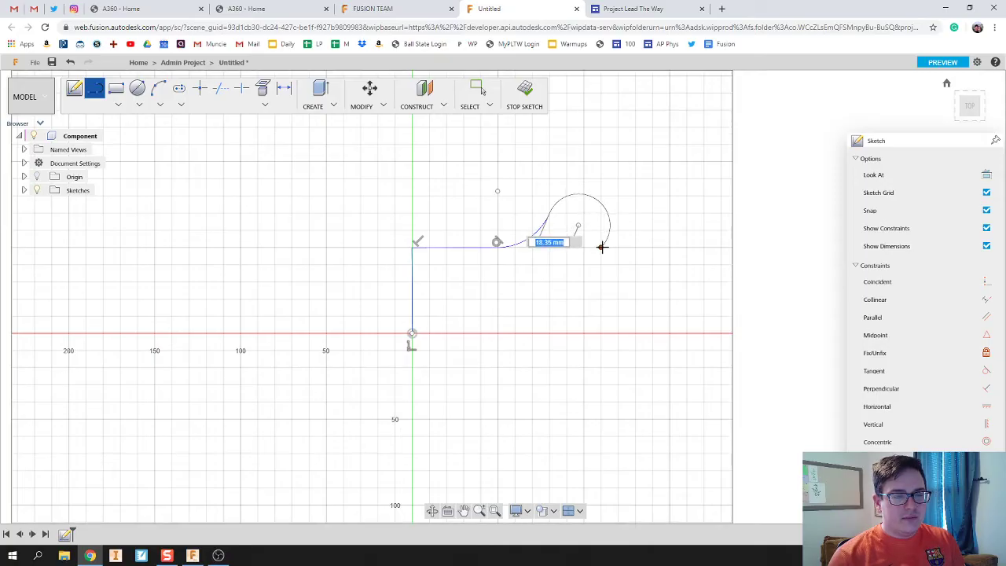
pyautogui.moveTo(602, 246); pyautogui.dragTo(668, 246)
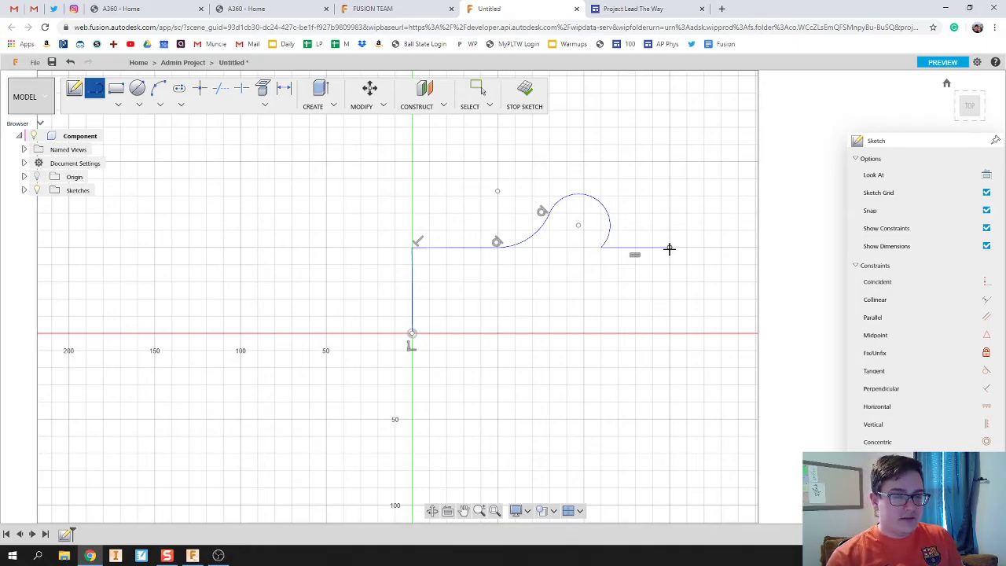
# - Draw a three-point arc rising up-right from the horizontal line's end
pyautogui.moveTo(669, 247)
pyautogui.mouseDown()
pyautogui.moveTo(669, 217)
pyautogui.moveTo(720, 206)
pyautogui.moveTo(689, 216)
pyautogui.moveTo(669, 245)
pyautogui.moveTo(708, 252)
pyautogui.moveTo(658, 260)
pyautogui.moveTo(658, 226)
pyautogui.moveTo(703, 231)
pyautogui.moveTo(691, 243)
pyautogui.moveTo(669, 247)
pyautogui.moveTo(675, 212)
pyautogui.moveTo(707, 210)
pyautogui.moveTo(696, 243)
pyautogui.moveTo(674, 247)
pyautogui.moveTo(704, 260)
pyautogui.moveTo(673, 247)
pyautogui.moveTo(673, 231)
pyautogui.moveTo(712, 204)
pyautogui.moveTo(699, 233)
pyautogui.moveTo(665, 247)
pyautogui.mouseUp()
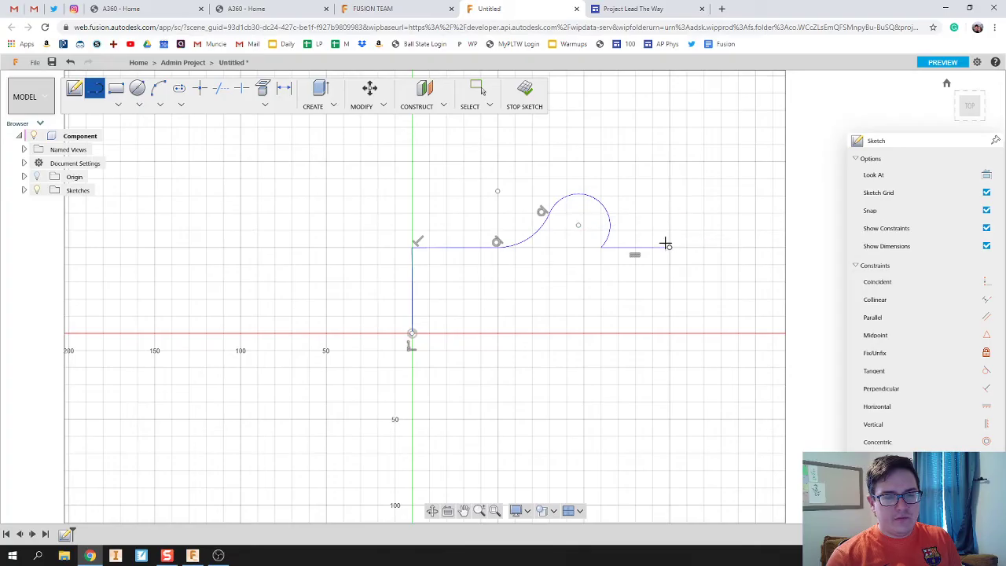
pyautogui.moveTo(665, 243)
pyautogui.mouseDown()
pyautogui.moveTo(658, 224)
pyautogui.moveTo(669, 211)
pyautogui.moveTo(738, 199)
pyautogui.moveTo(718, 200)
pyautogui.moveTo(714, 222)
pyautogui.moveTo(718, 200)
pyautogui.moveTo(667, 246)
pyautogui.moveTo(669, 215)
pyautogui.moveTo(670, 240)
pyautogui.moveTo(703, 215)
pyautogui.moveTo(669, 246)
pyautogui.mouseUp()
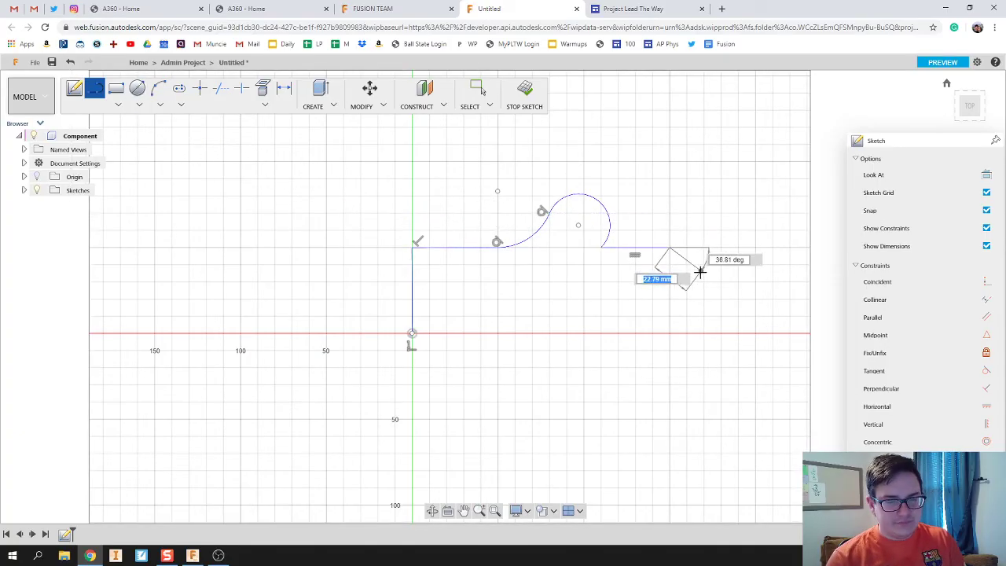
pyautogui.press('Escape')
pyautogui.click(157, 88)
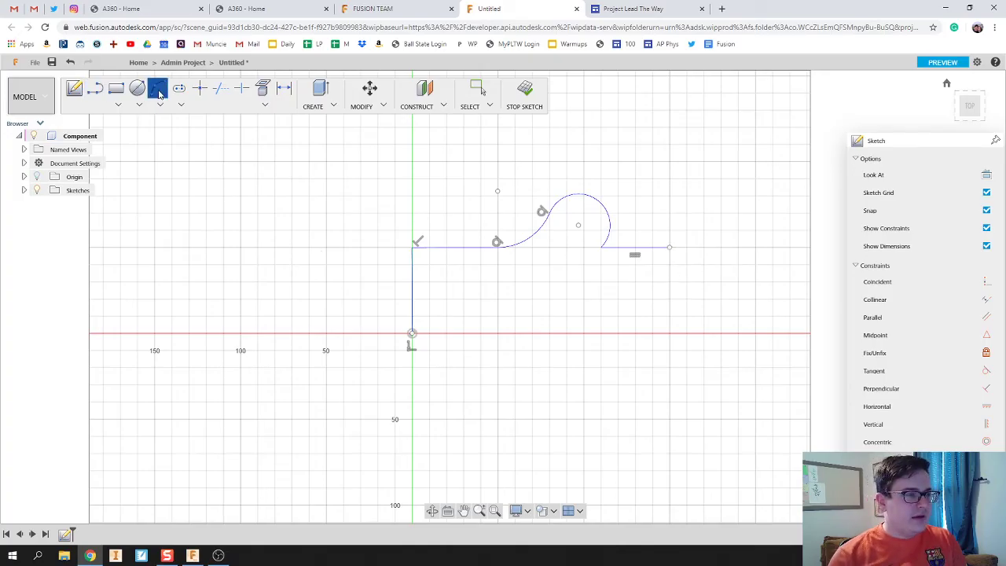
pyautogui.click(671, 248)
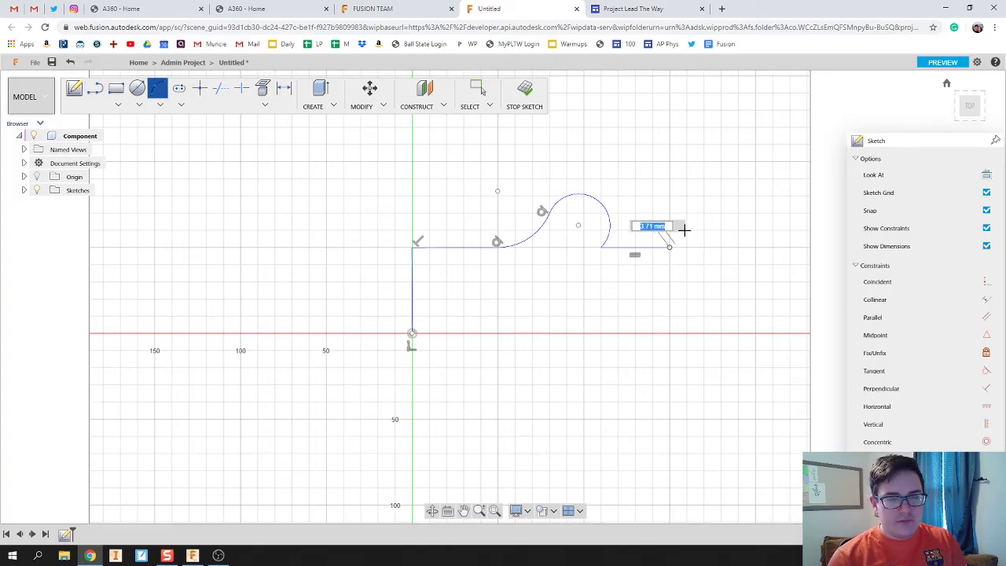
pyautogui.click(721, 195)
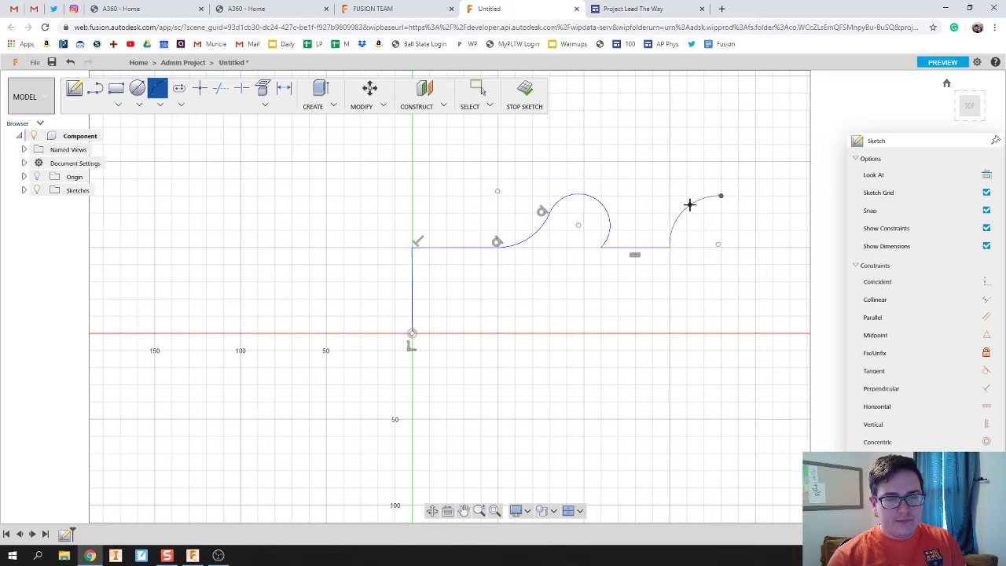
pyautogui.click(699, 224)
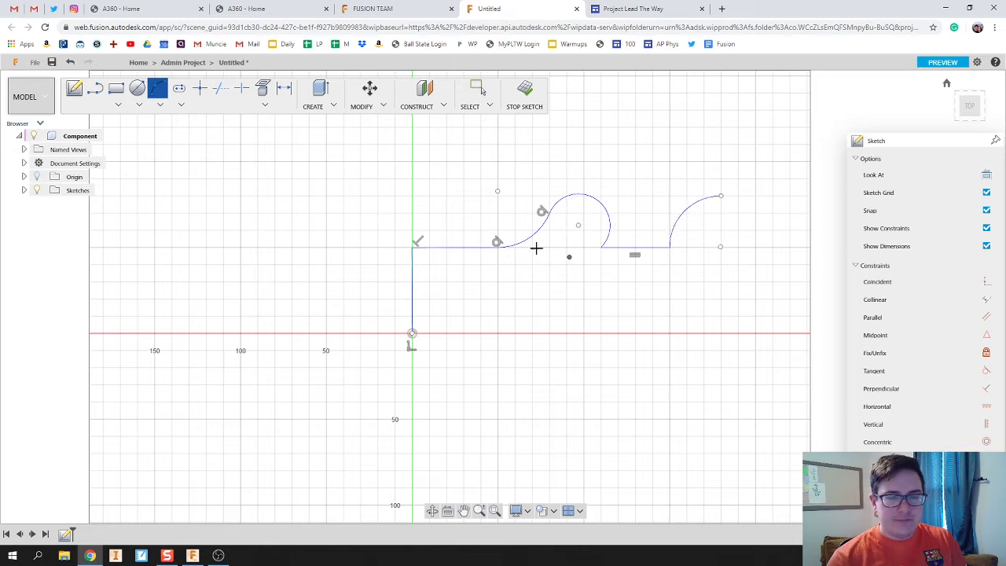
# - Add a tangent arc back down, then a vertical line dropping to the horizontal axis
pyautogui.click(95, 88)
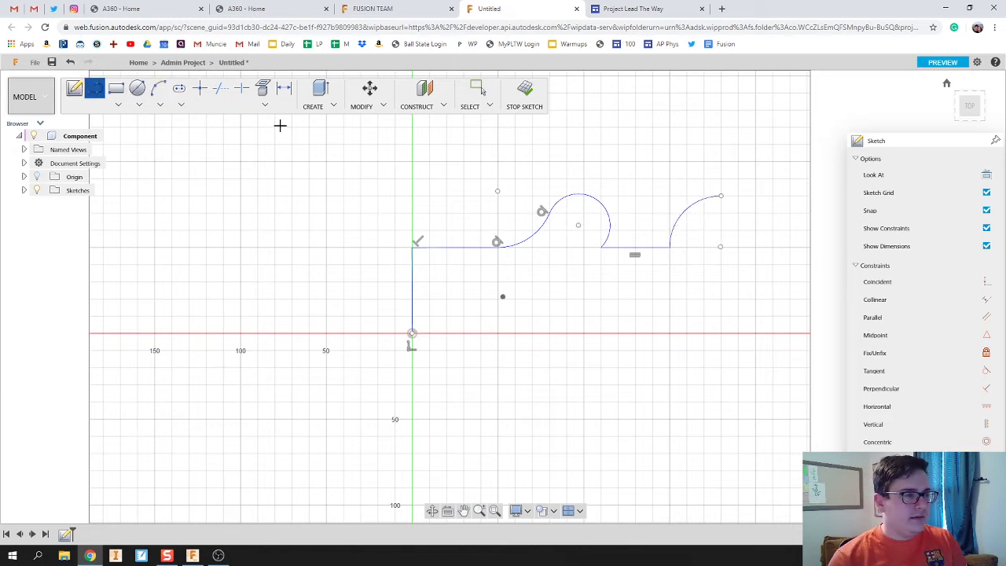
pyautogui.click(721, 195)
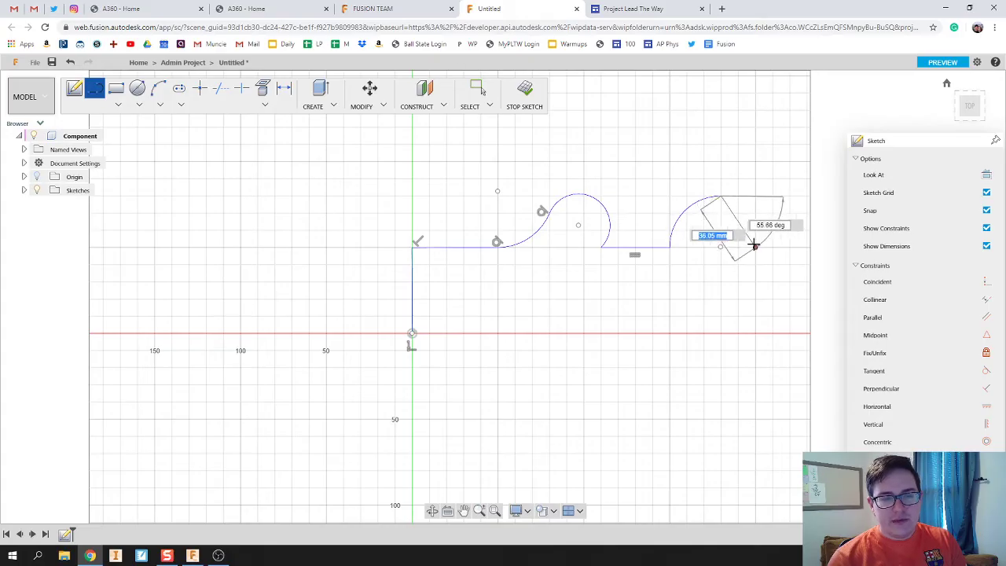
pyautogui.moveTo(722, 196); pyautogui.dragTo(704, 249)
pyautogui.click(703, 248)
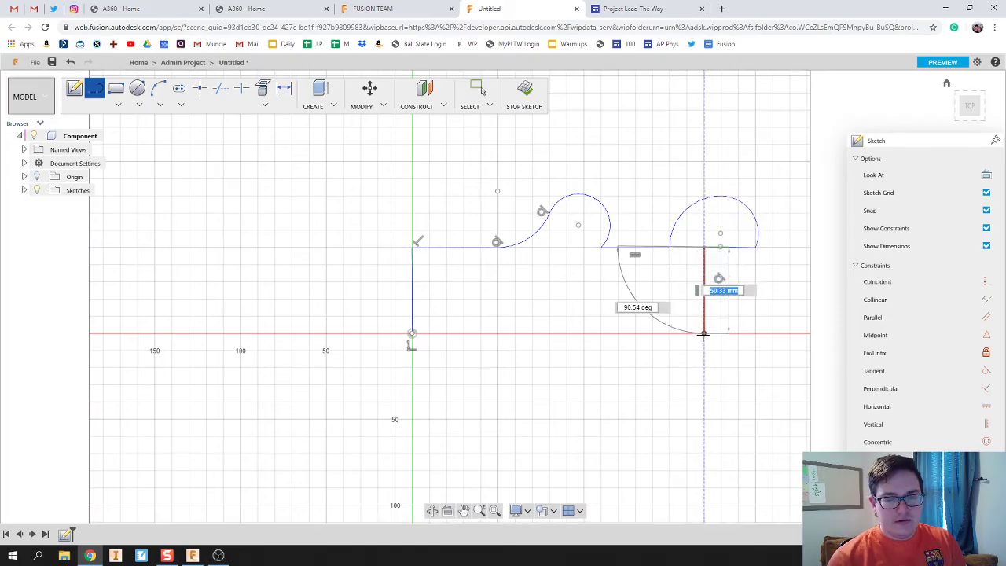
pyautogui.click(703, 331)
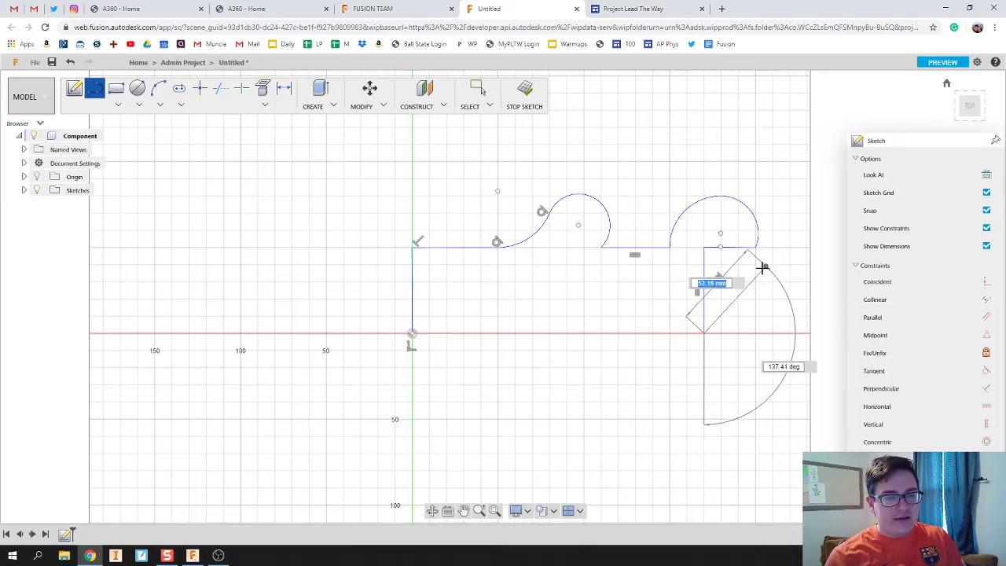
pyautogui.press('Escape')
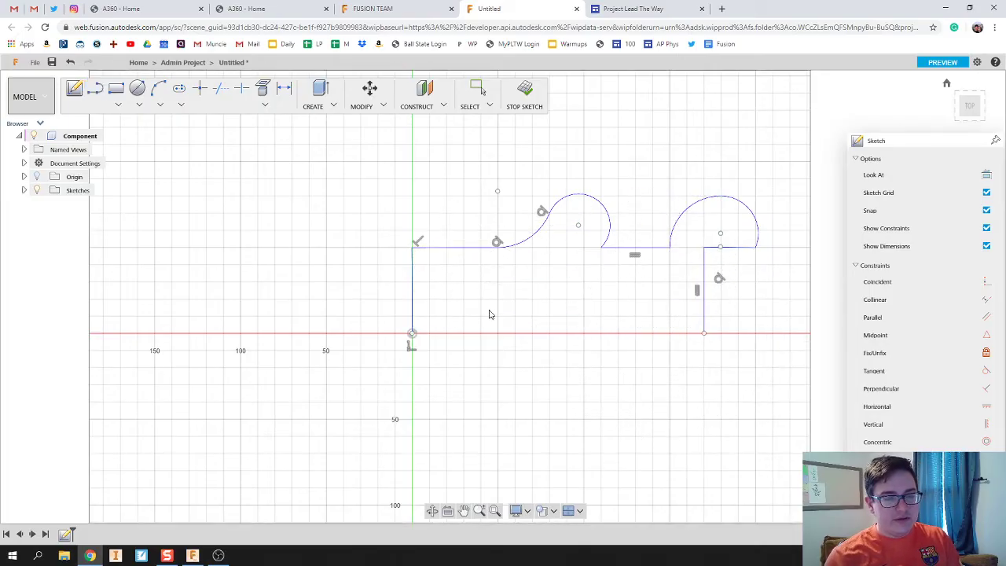
# - Close the profile with a line along the X axis to the origin and finish the sketch
pyautogui.click(413, 337)
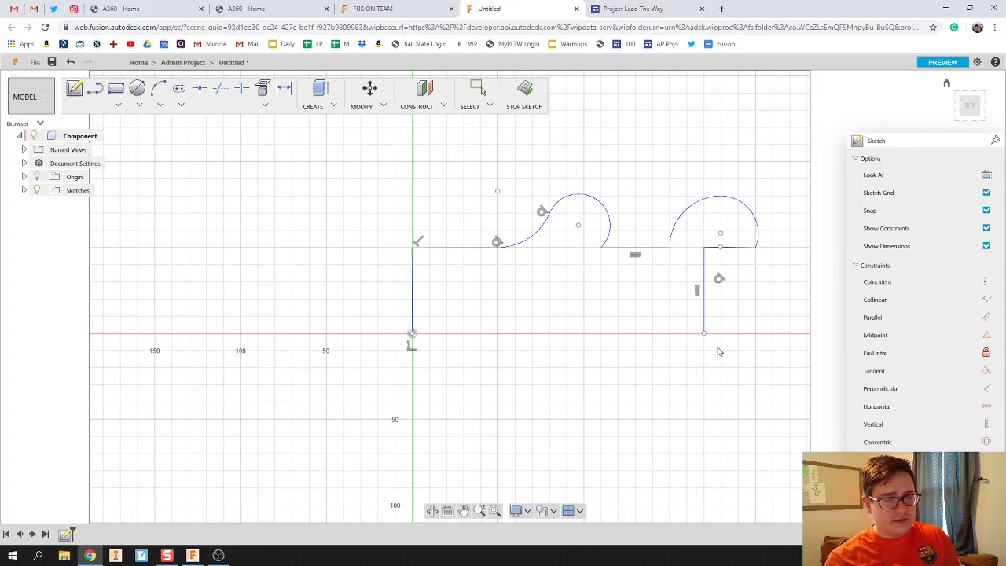
pyautogui.press('l')
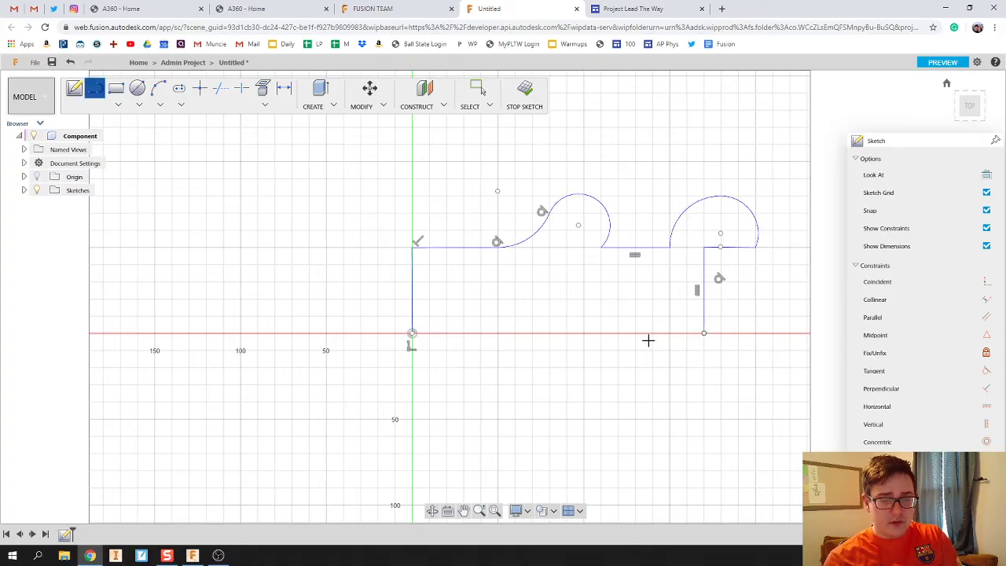
pyautogui.click(703, 332)
pyautogui.click(411, 332)
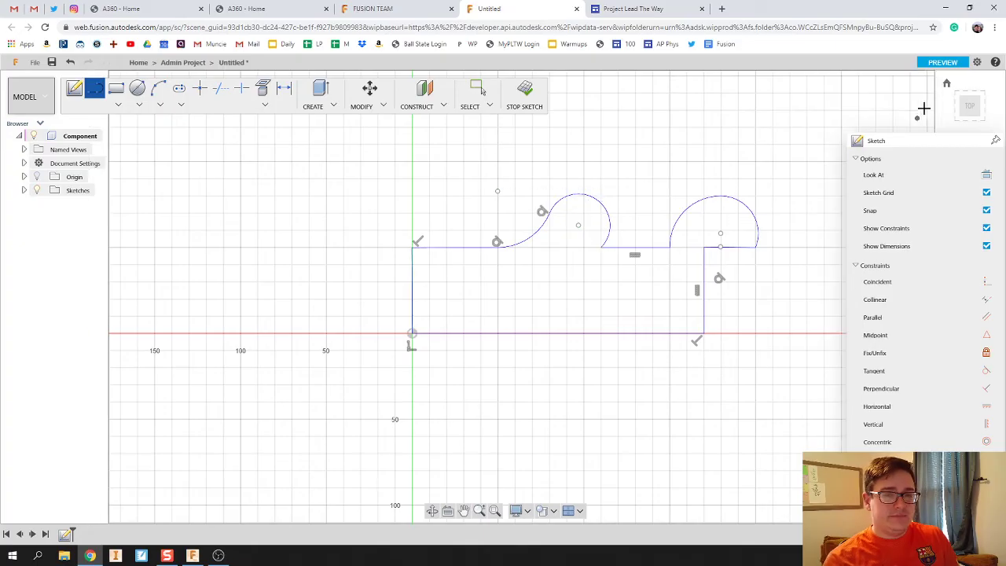
pyautogui.click(580, 275)
pyautogui.press('Escape')
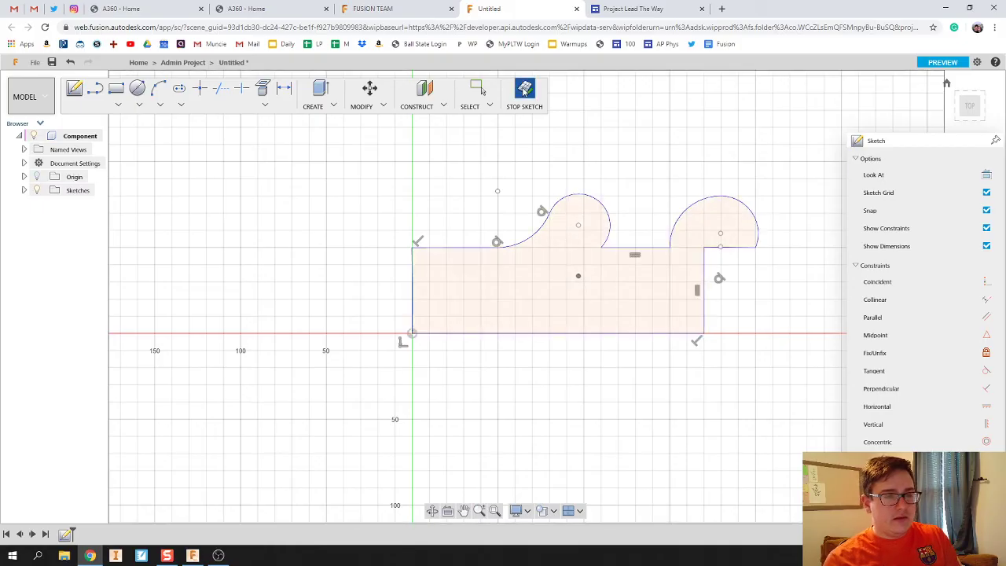
pyautogui.click(525, 90)
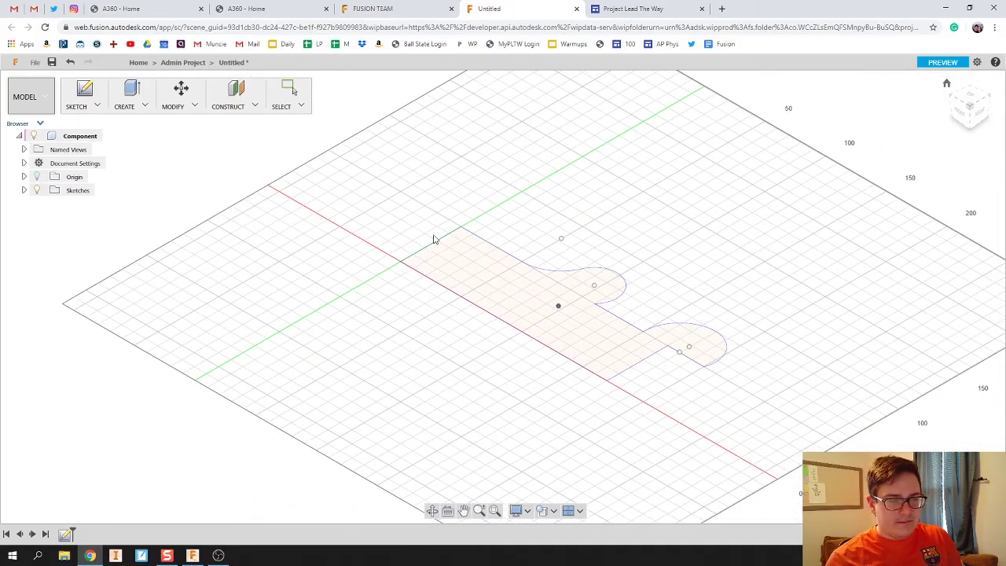
# - Revolve the profile 360° around its bottom edge line into the spool solid
pyautogui.click(144, 108)
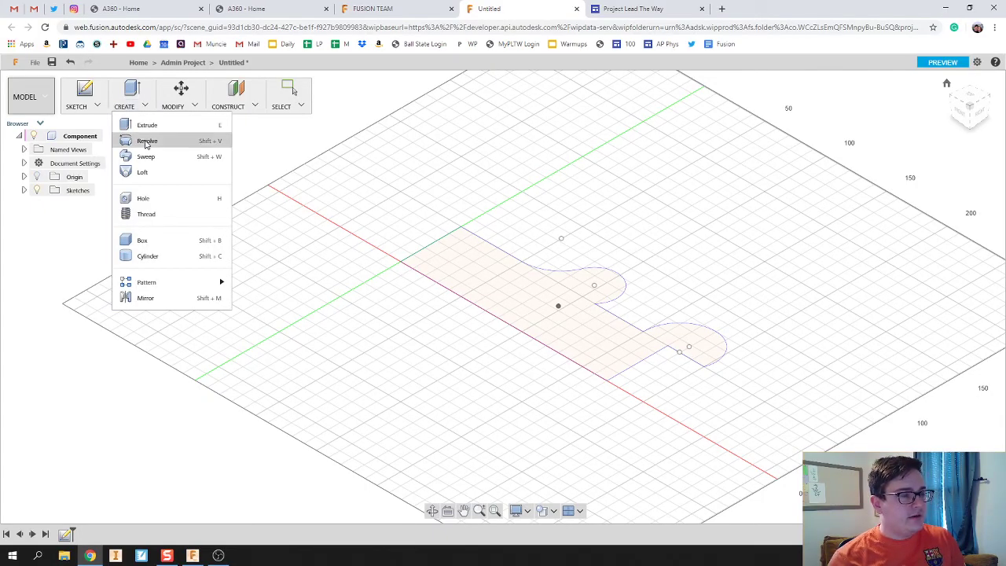
pyautogui.click(147, 142)
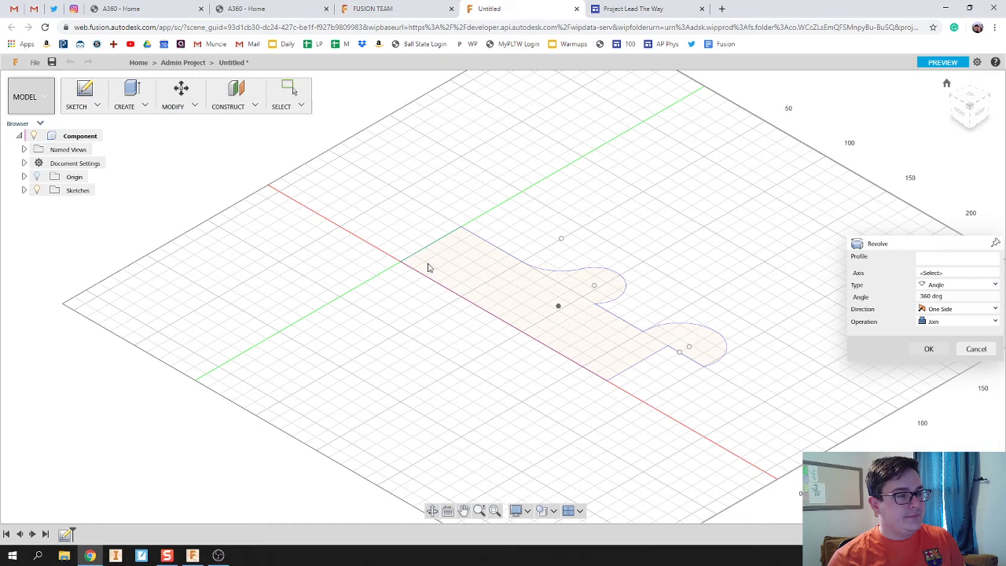
pyautogui.click(594, 337)
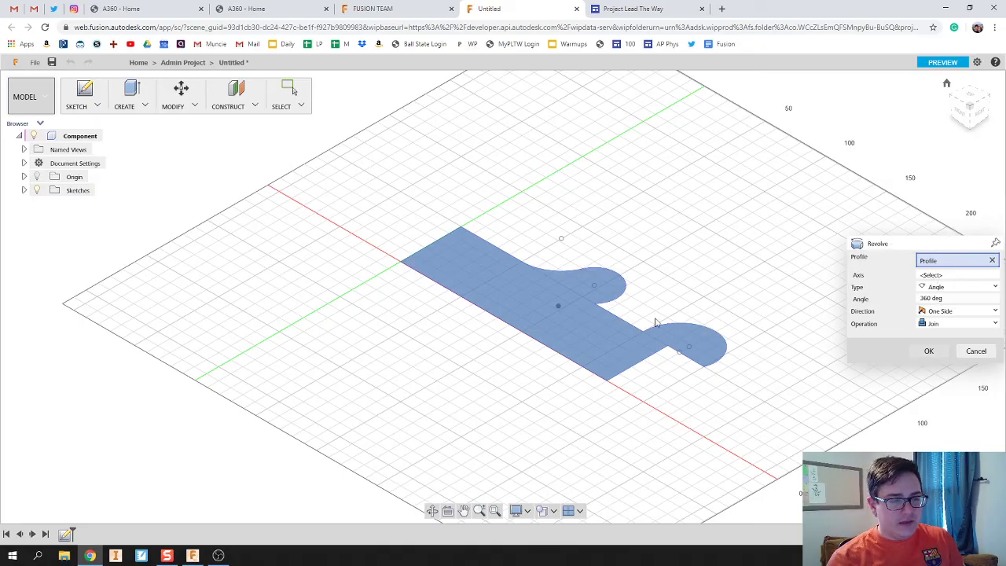
pyautogui.click(947, 276)
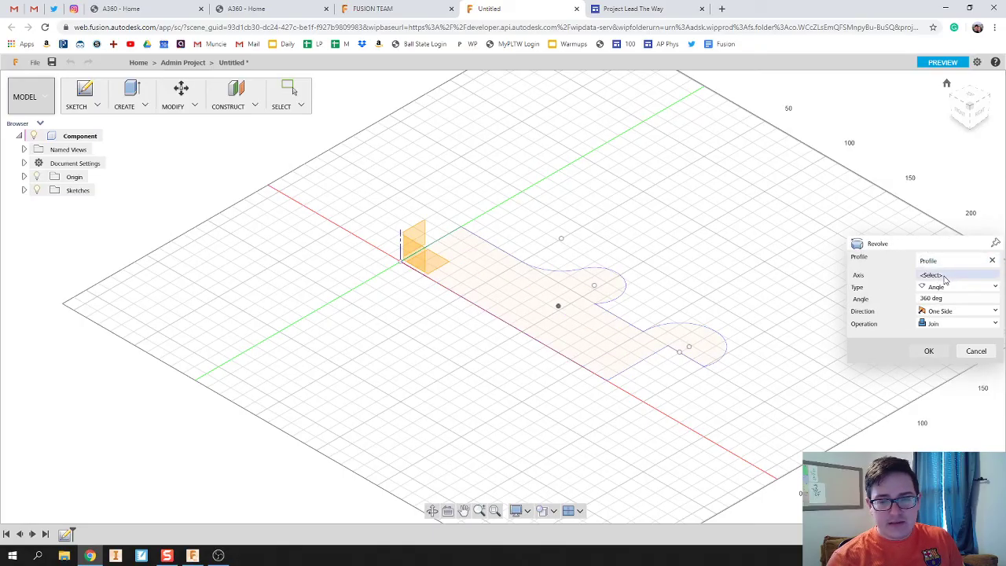
pyautogui.click(483, 313)
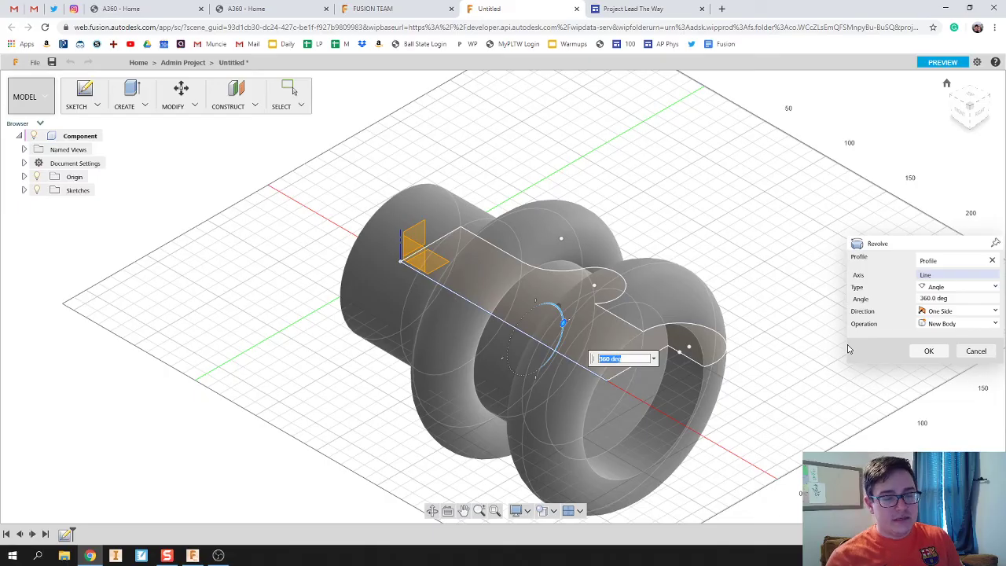
pyautogui.moveTo(759, 339); pyautogui.dragTo(741, 307, button='middle')
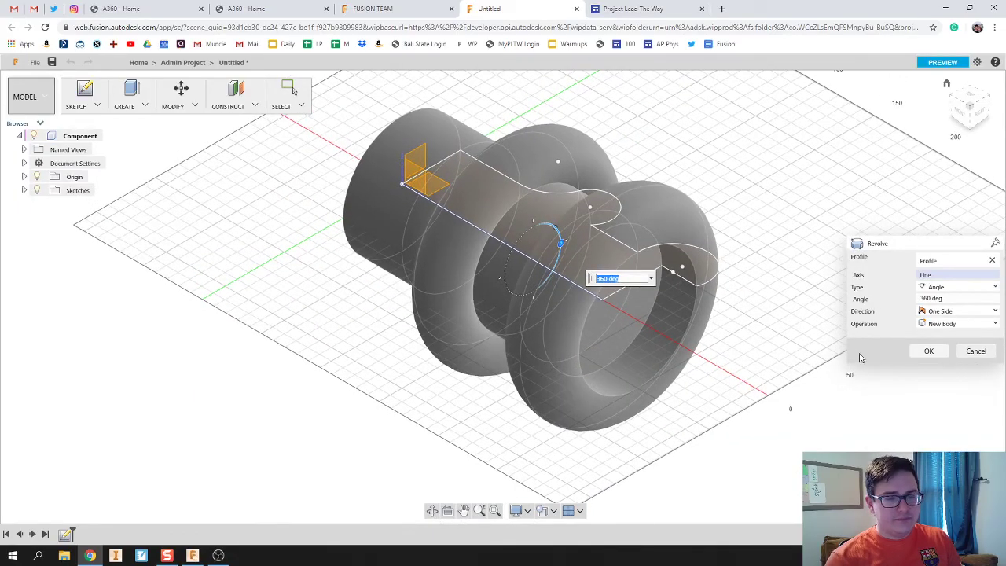
pyautogui.click(927, 352)
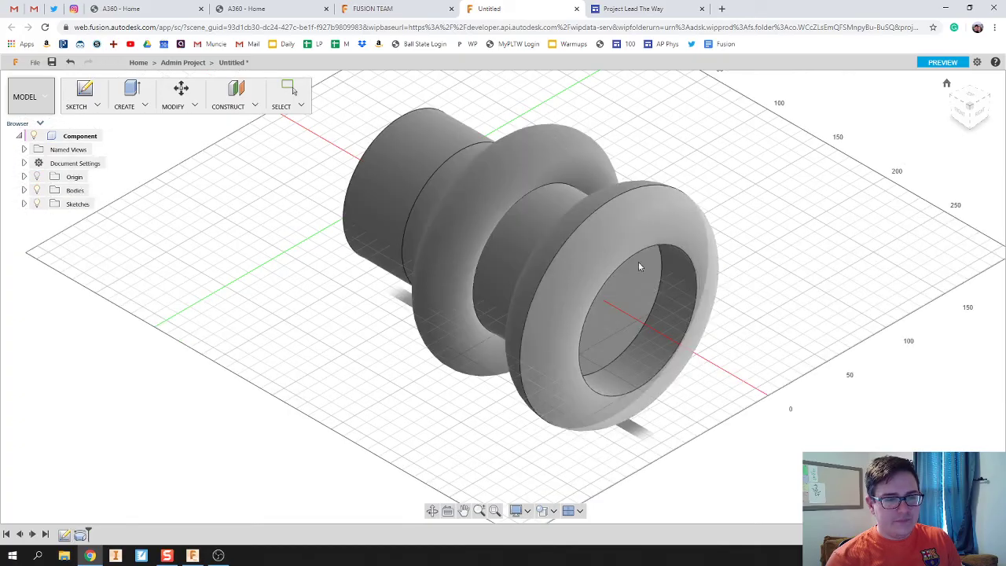
pyautogui.keyDown('shift'); pyautogui.moveTo(739, 291); pyautogui.dragTo(732, 245, button='middle'); pyautogui.keyUp('shift')
# - Undo the revolve and revolve the profile 360° again around its short left edge
pyautogui.hotkey('ctrl', 'z')
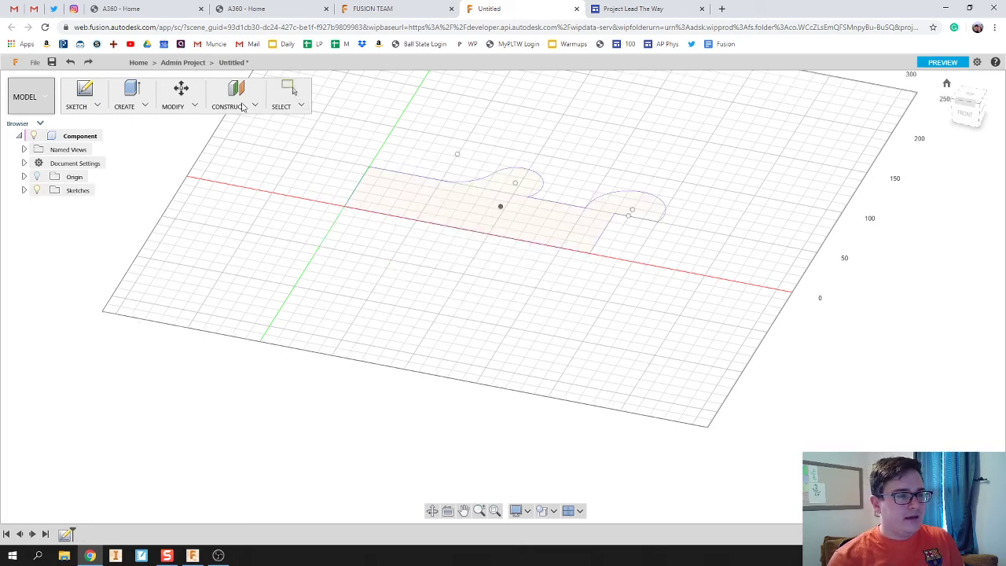
pyautogui.click(145, 105)
pyautogui.click(164, 140)
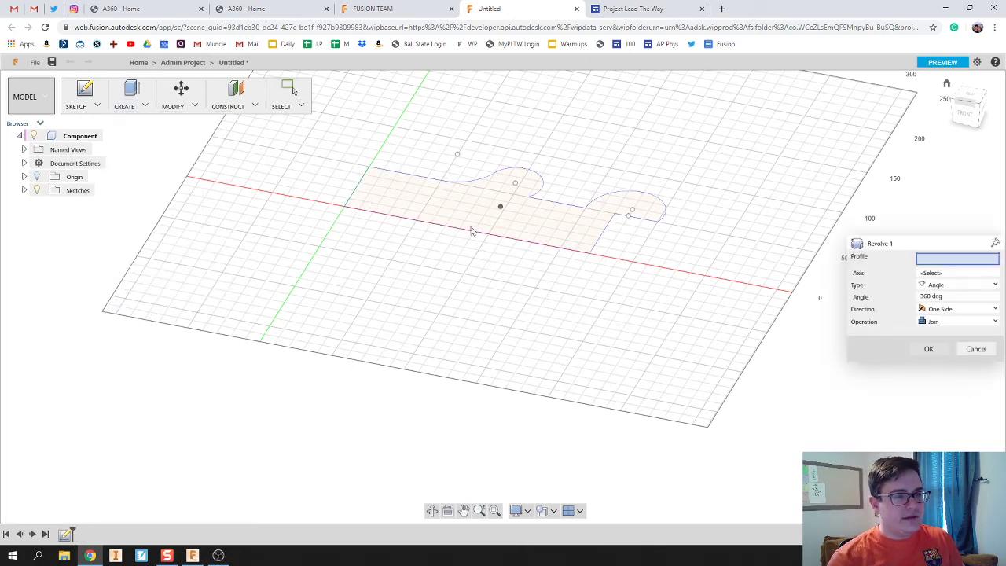
pyautogui.scroll(-2, 440, 271)
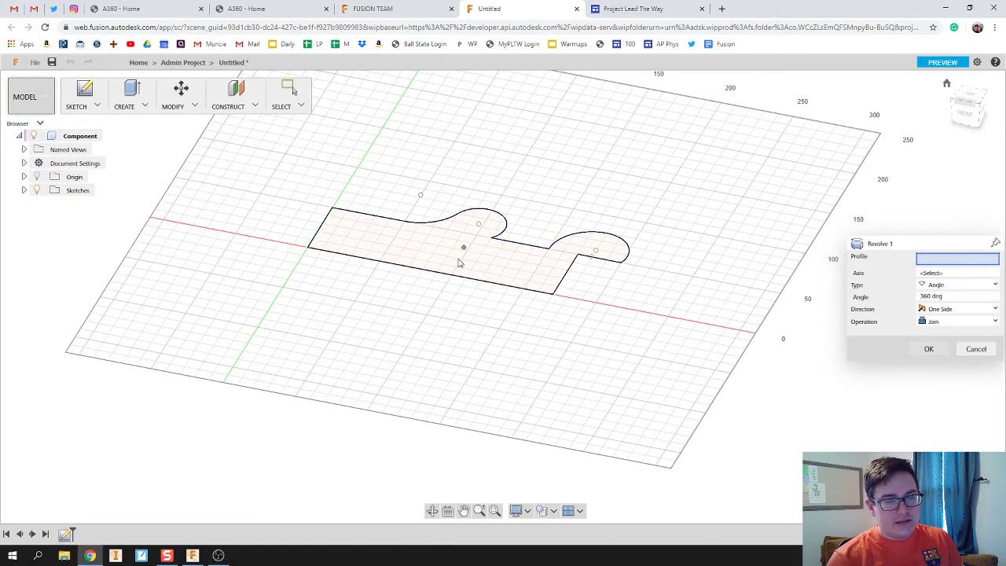
pyautogui.click(461, 261)
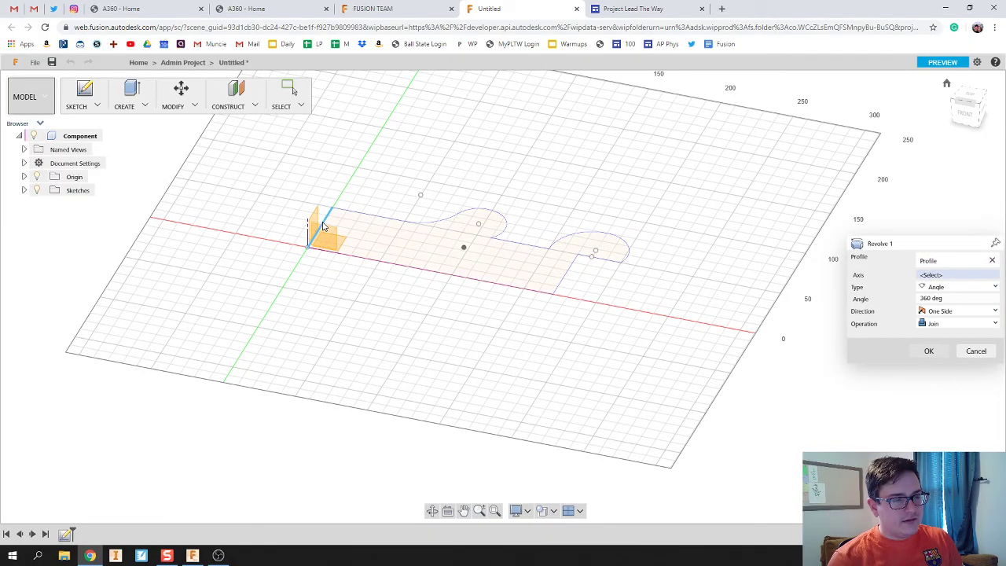
pyautogui.click(323, 226)
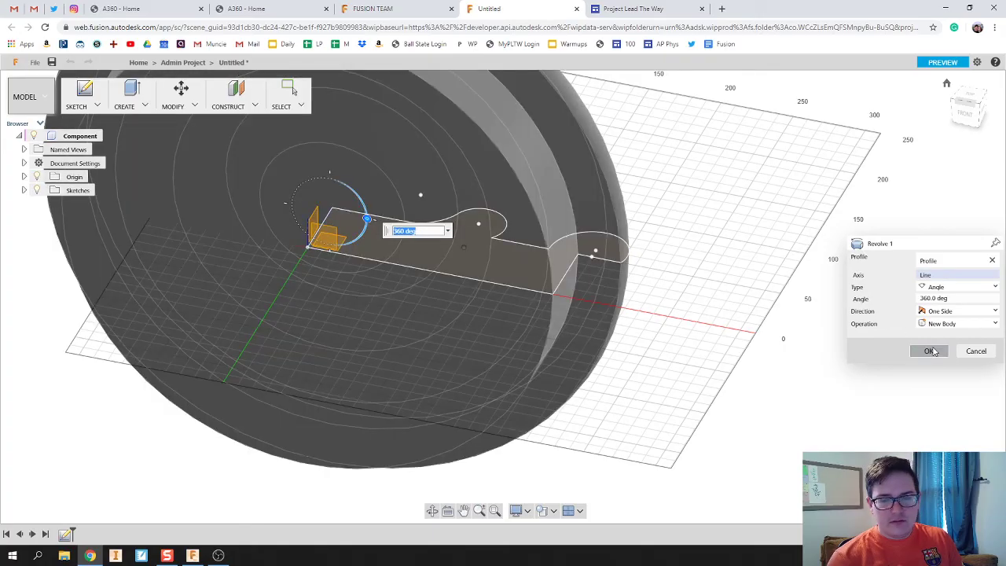
pyautogui.click(928, 351)
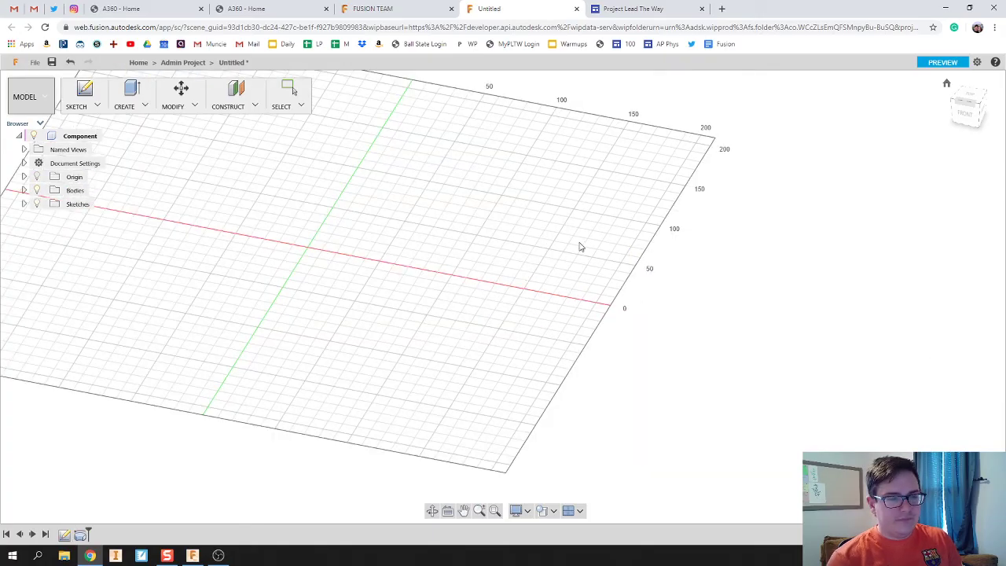
pyautogui.moveTo(553, 273)
pyautogui.keyDown('shift'); pyautogui.mouseDown(button='middle')
pyautogui.moveTo(579, 243)
pyautogui.moveTo(438, 262)
pyautogui.moveTo(422, 227)
pyautogui.moveTo(433, 231)
pyautogui.moveTo(419, 260)
pyautogui.moveTo(366, 280)
pyautogui.moveTo(584, 290)
pyautogui.moveTo(571, 278)
pyautogui.moveTo(474, 279)
pyautogui.mouseUp(button='middle'); pyautogui.keyUp('shift')
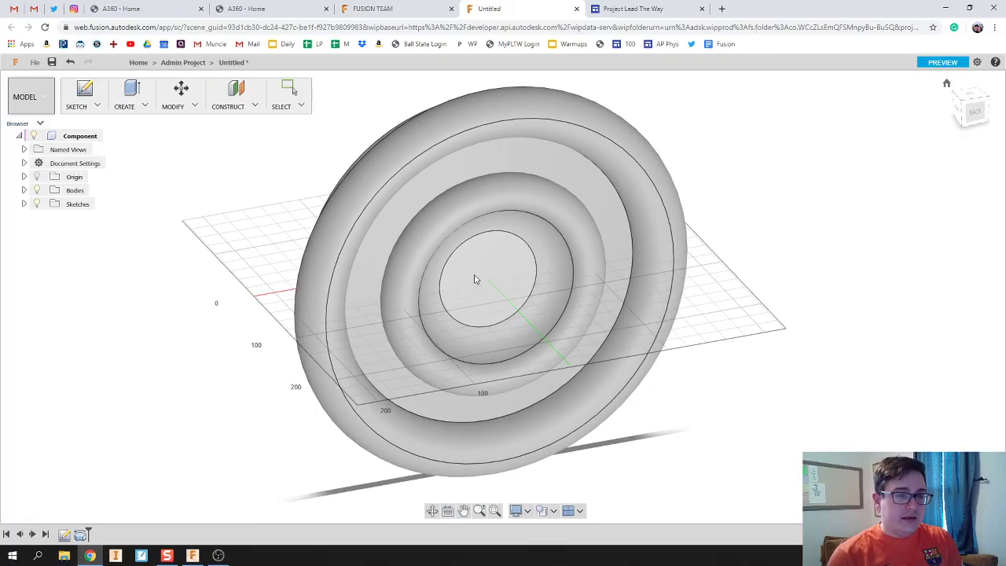
# - Save the design as '03. Revolve Practice' after closing the accidental Print dialog
pyautogui.click(34, 62)
pyautogui.click(52, 63)
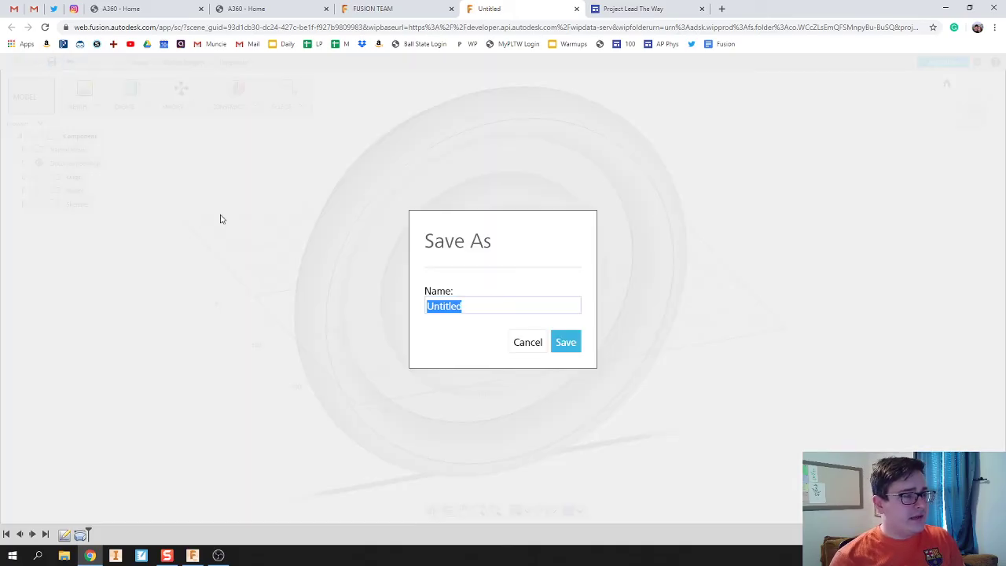
pyautogui.write('0.3')
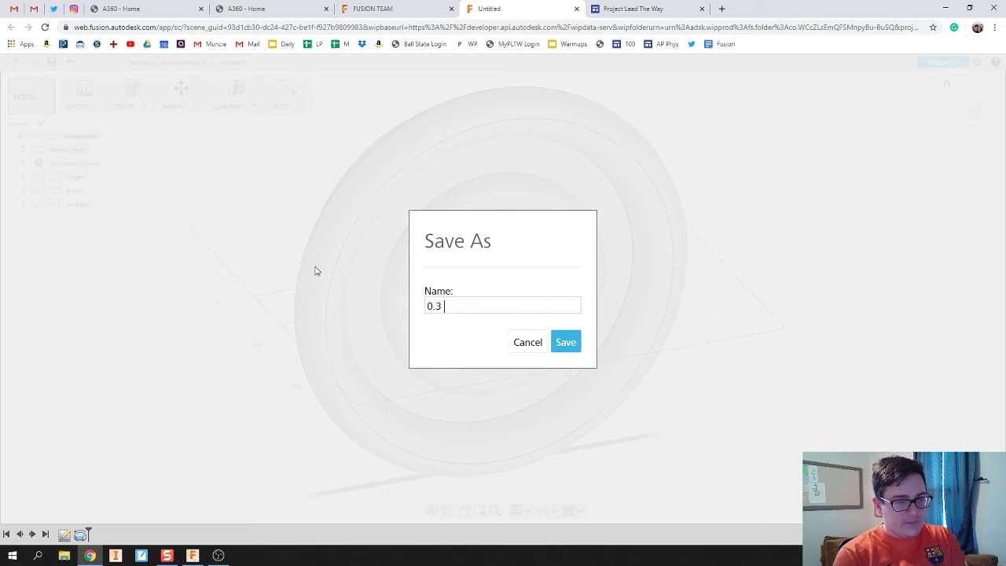
pyautogui.hotkey('ctrl', 'p')
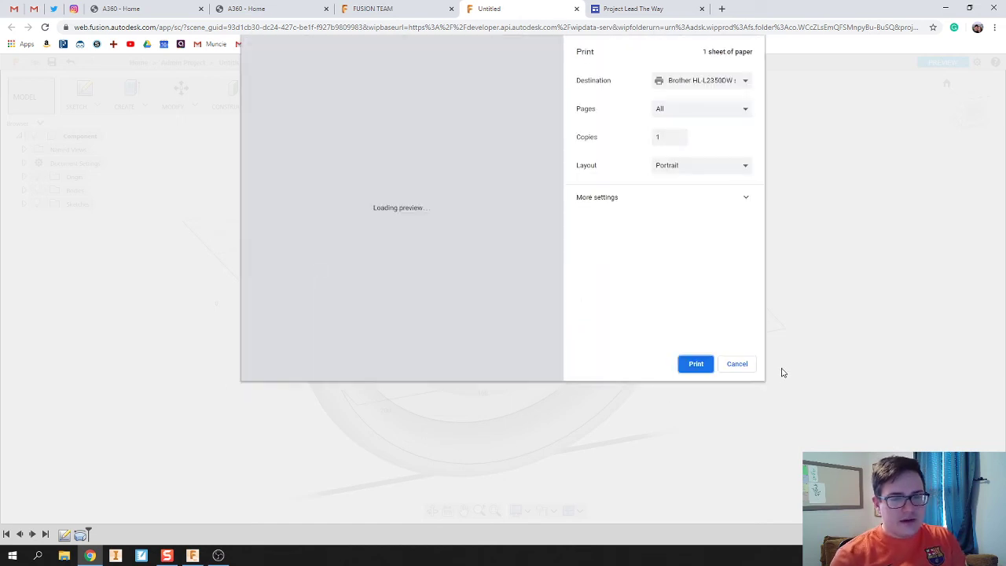
pyautogui.click(726, 367)
pyautogui.write('3. Revolve Practice')
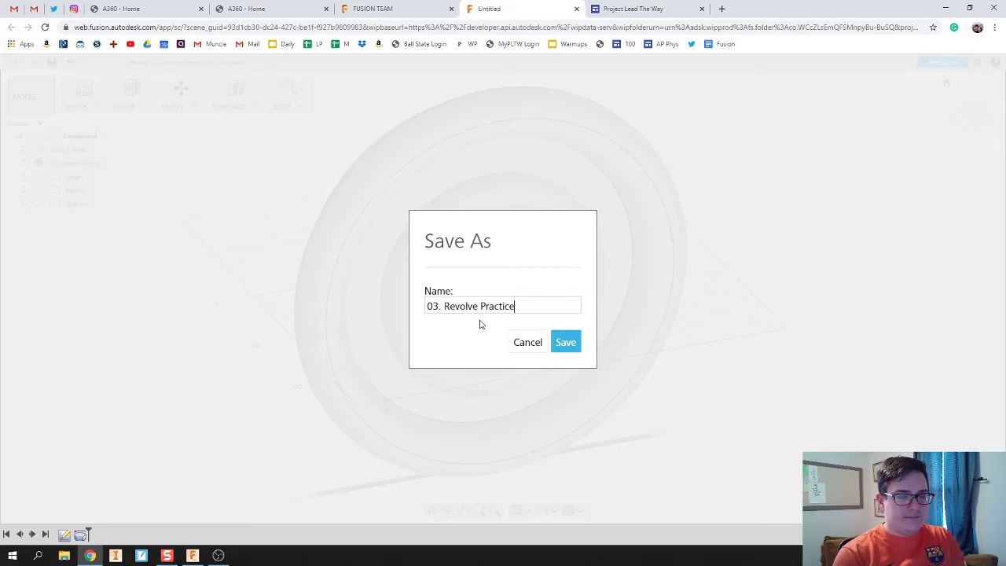
pyautogui.press('Return')
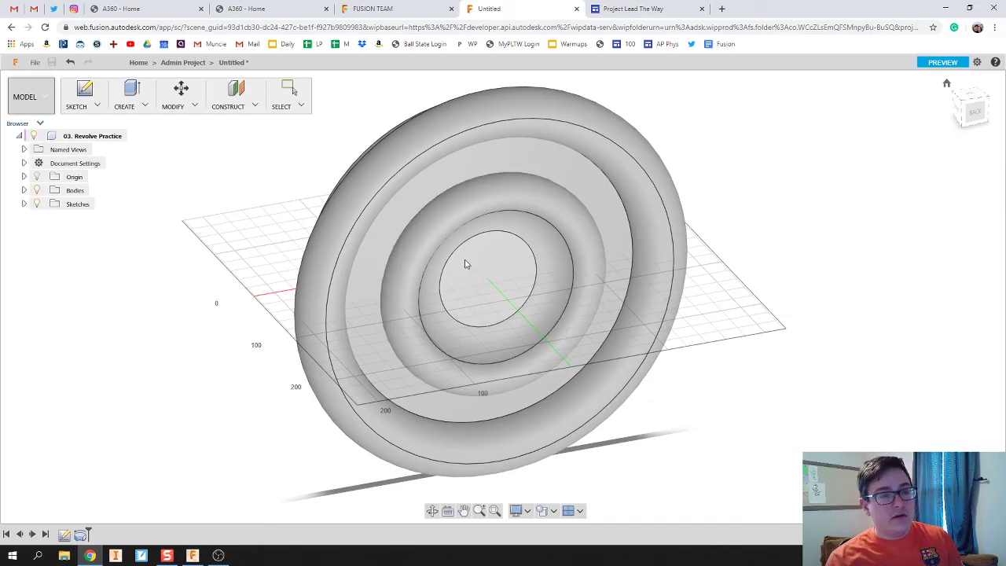
pyautogui.click(425, 10)
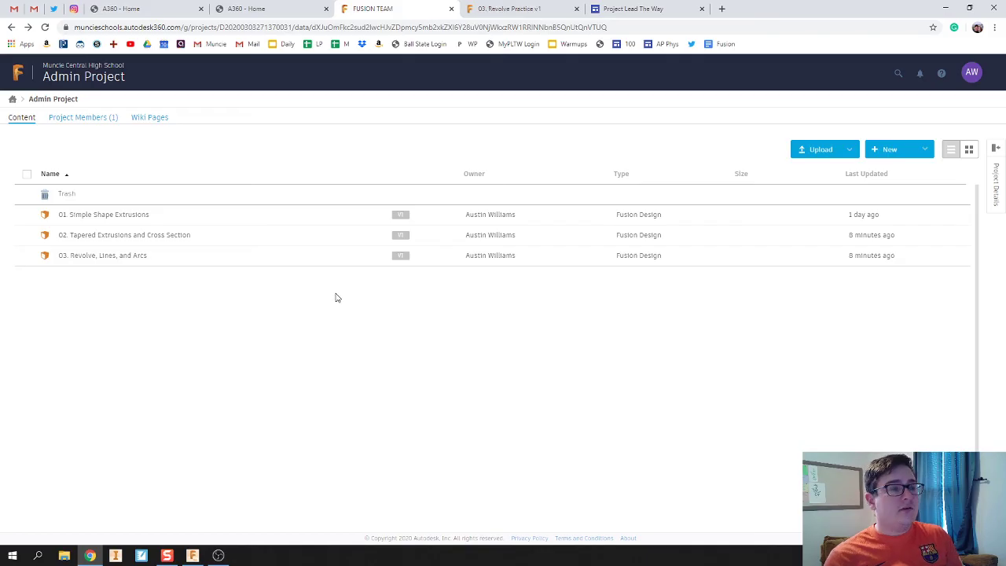
# - Refresh the Admin Project list, view the 03. Revolve Practice overview, then return to the list
pyautogui.click(46, 26)
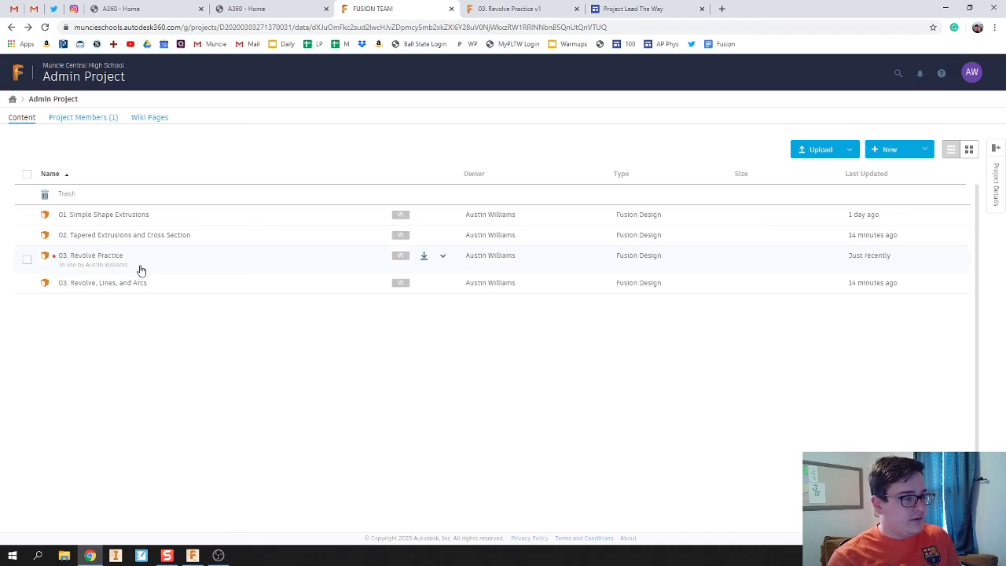
pyautogui.click(139, 271)
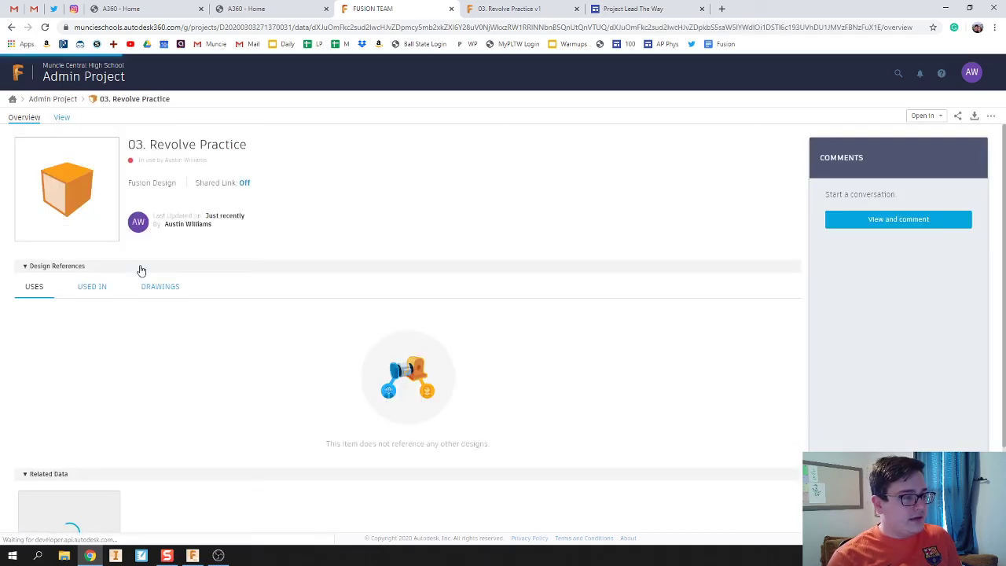
pyautogui.click(11, 27)
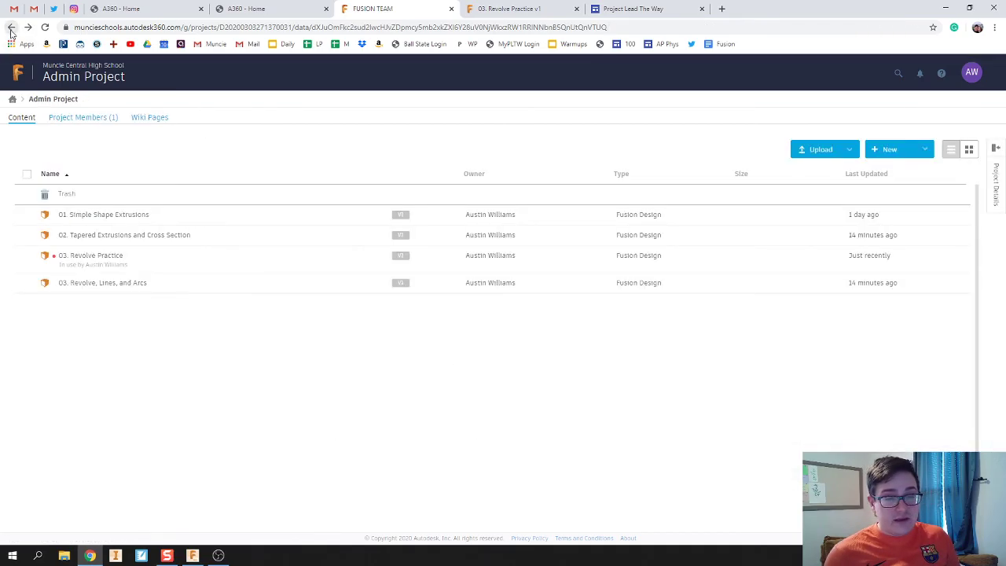